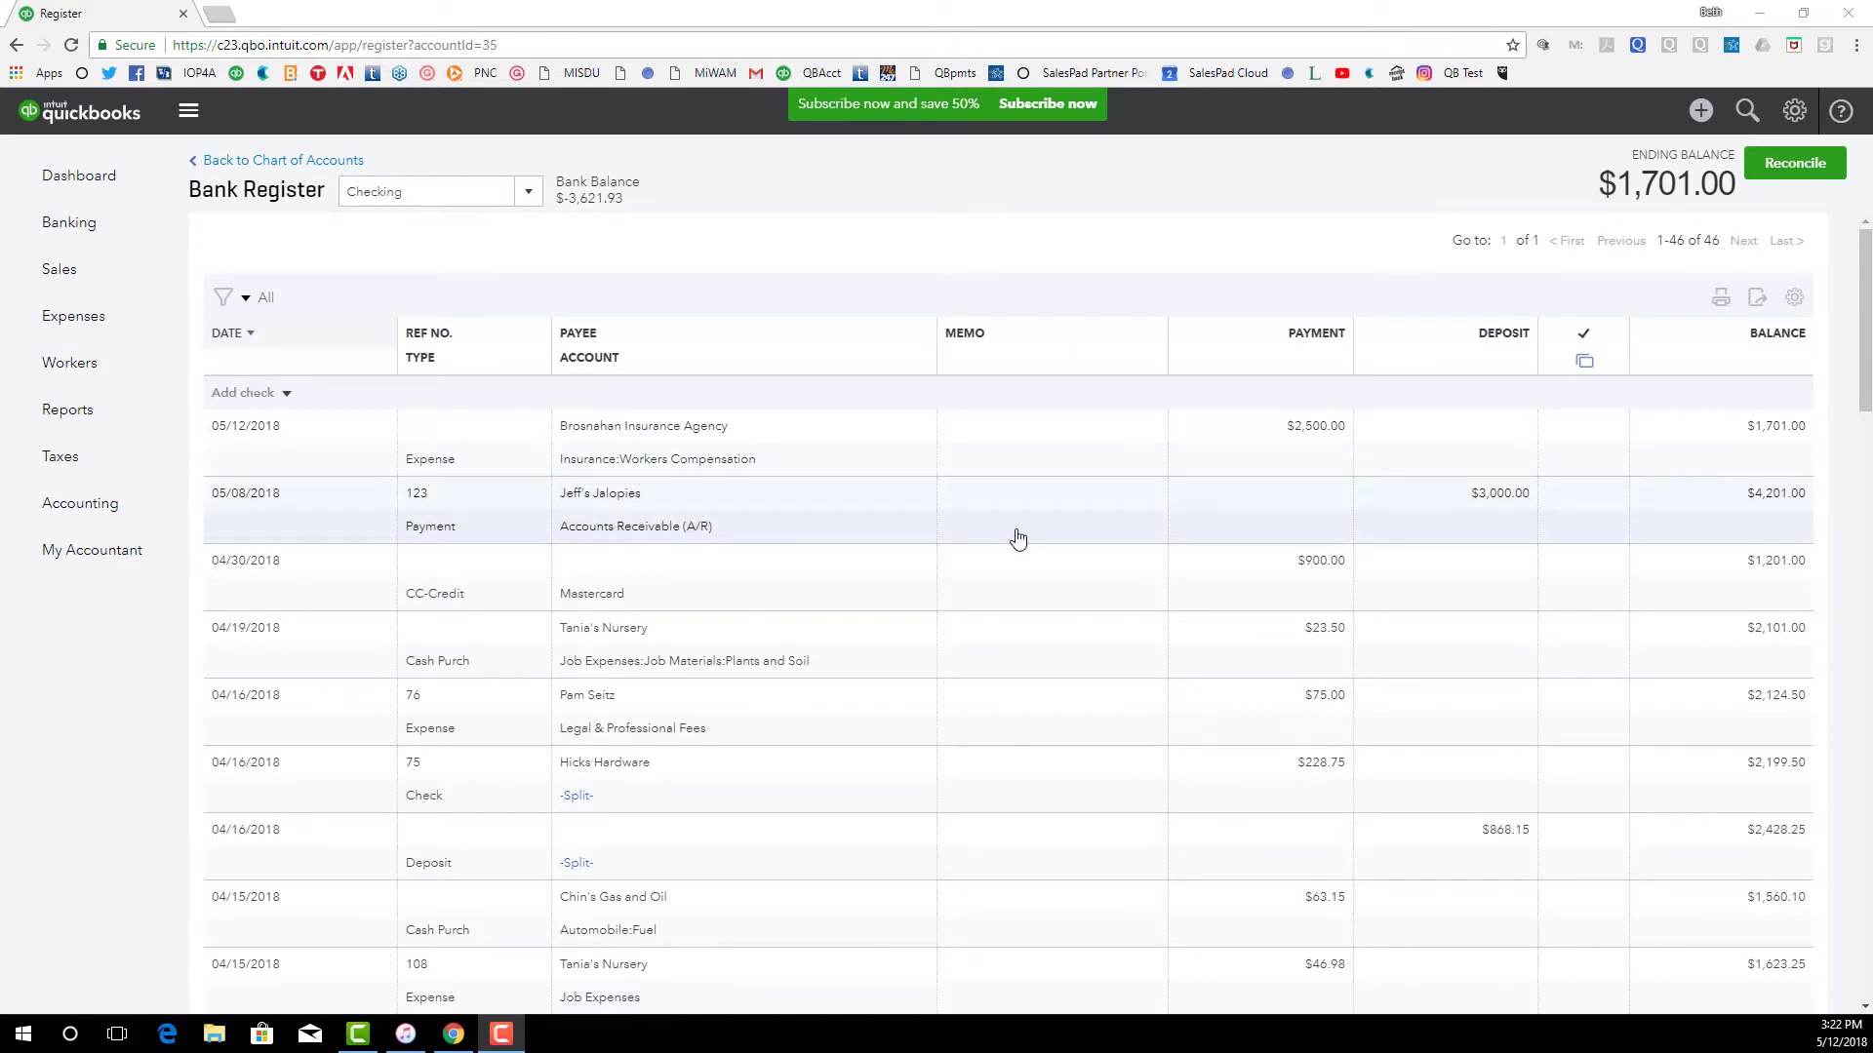
# - Create a new journal entry dated 05/12/2018
pyautogui.click(1702, 116)
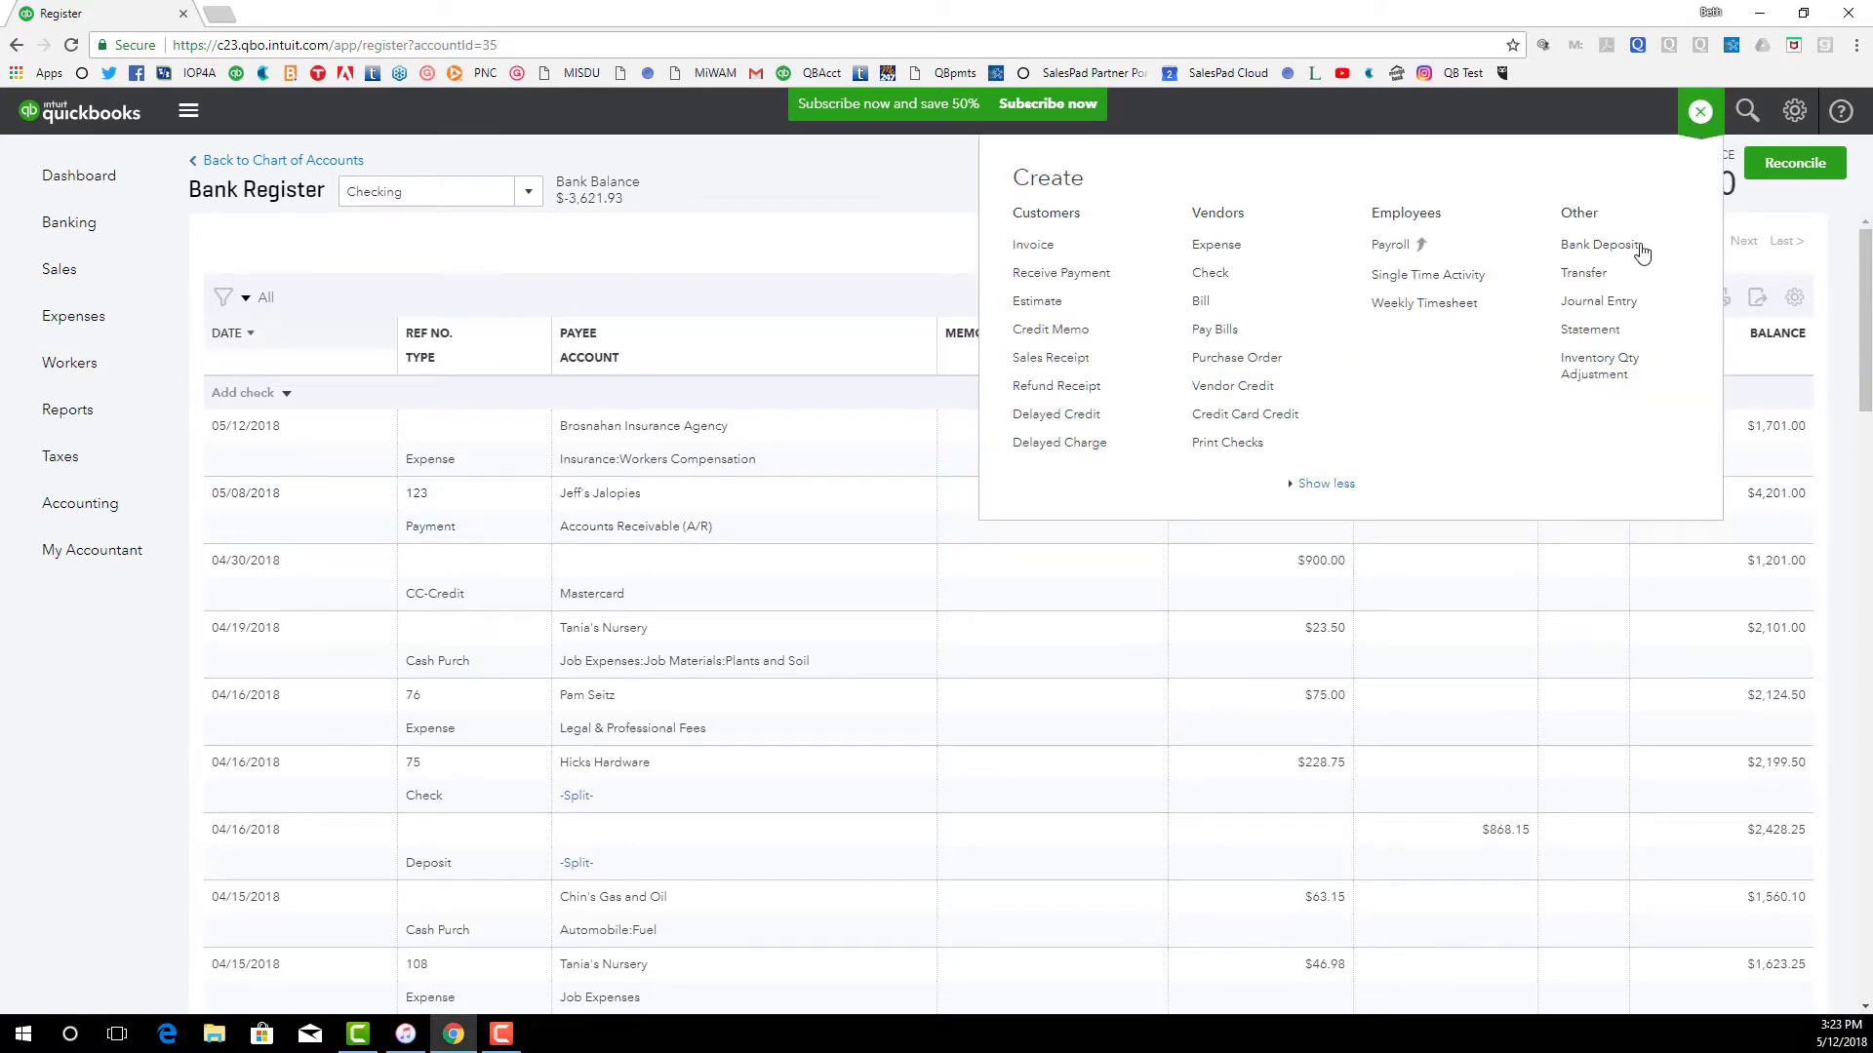
pyautogui.click(1609, 303)
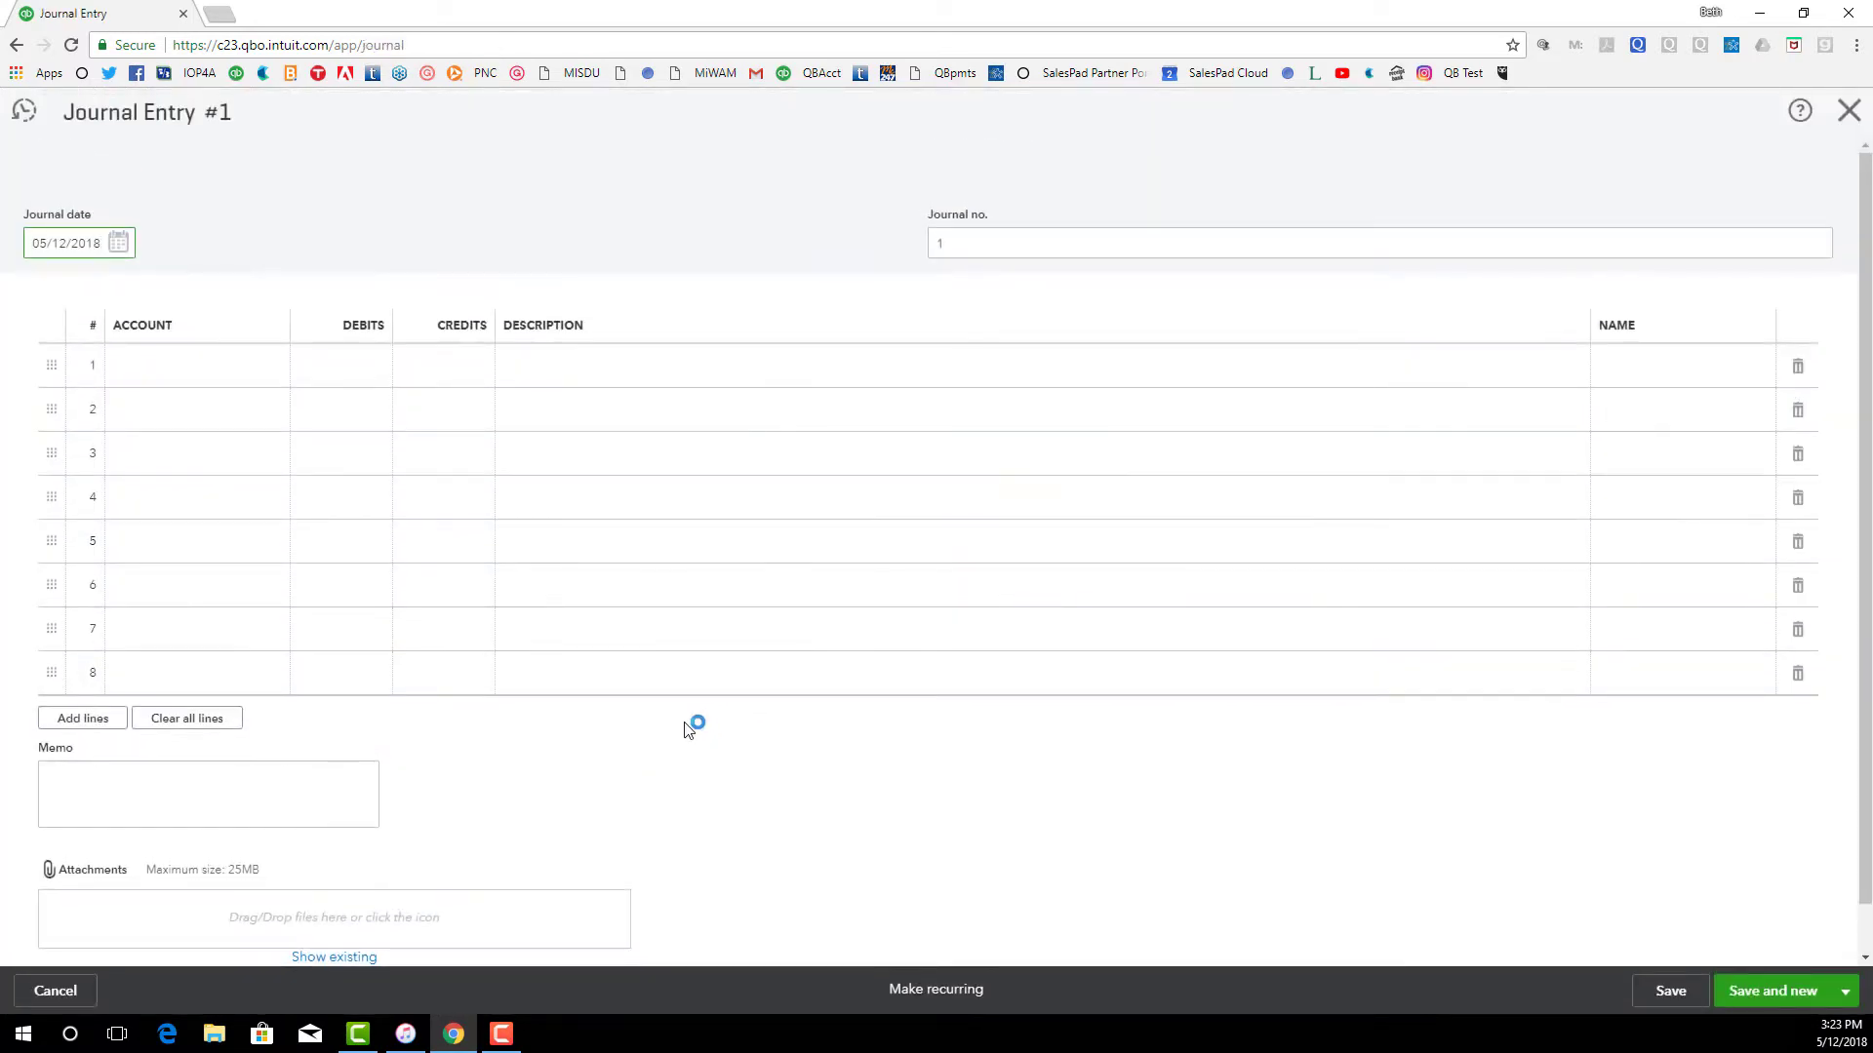
pyautogui.click(118, 243)
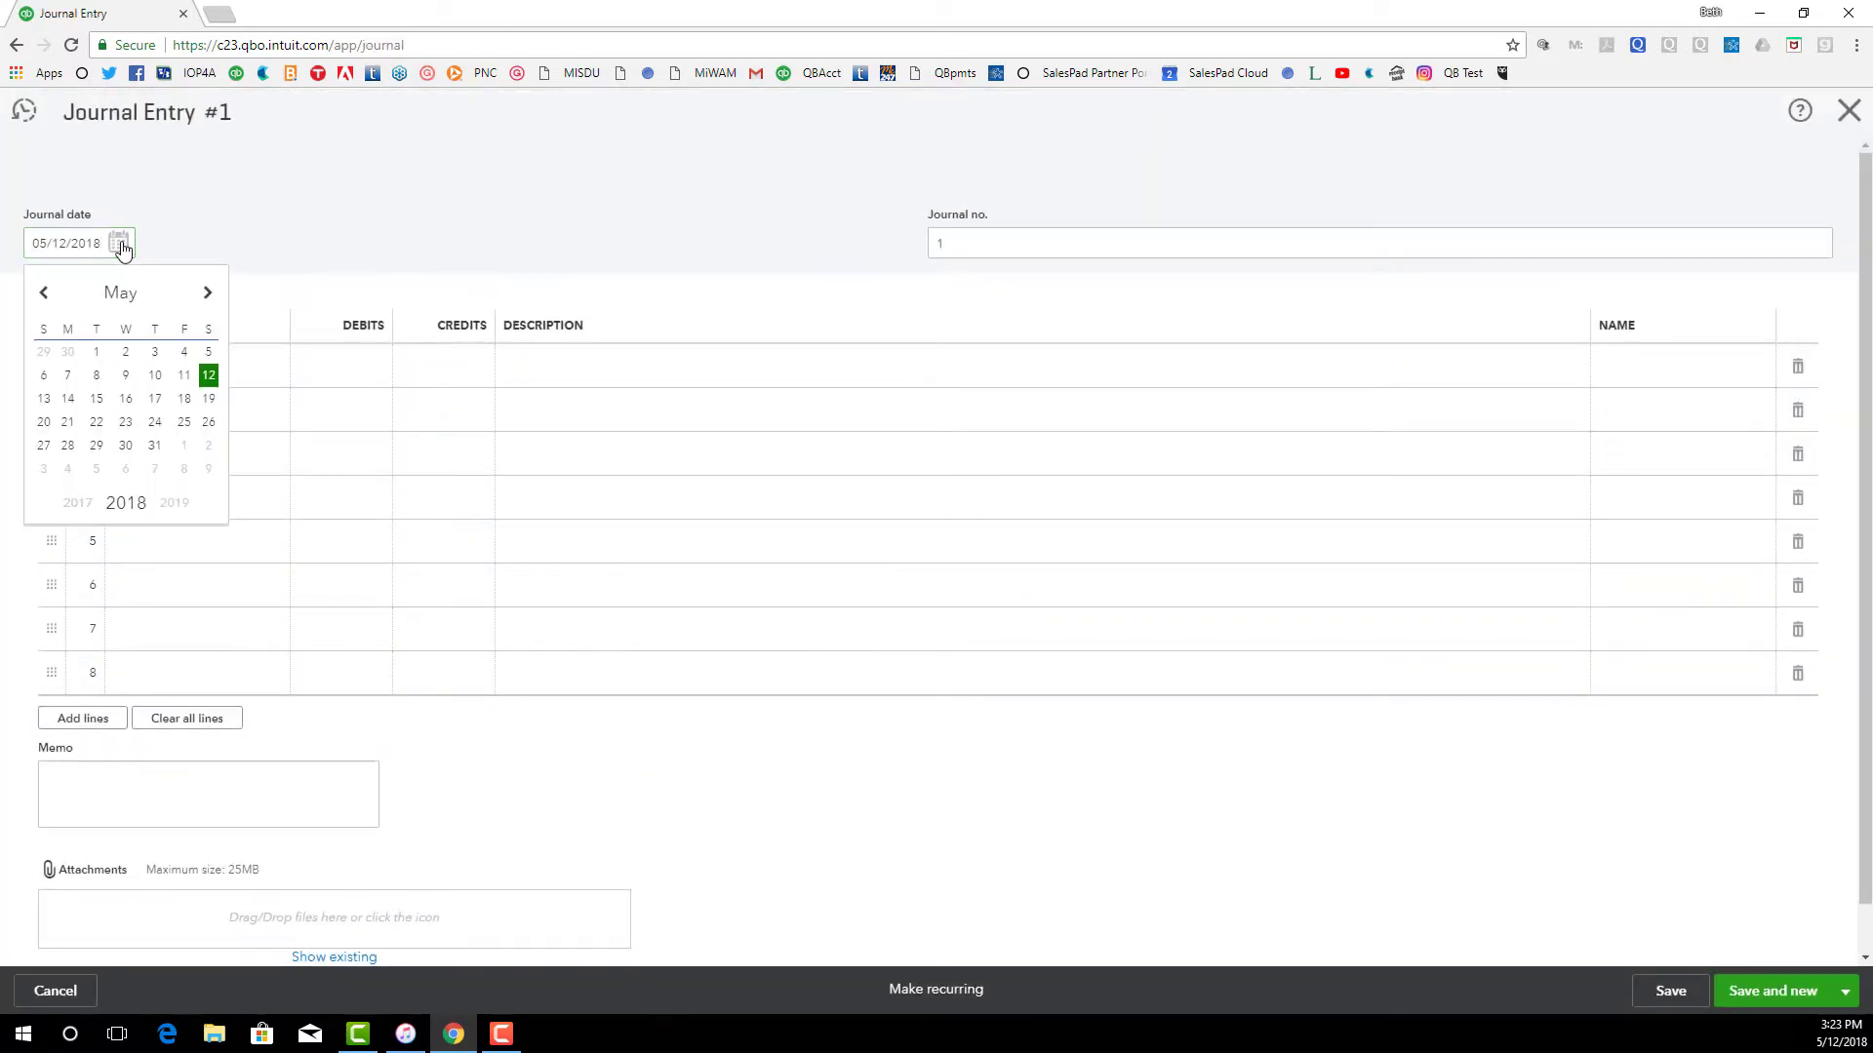
pyautogui.click(209, 375)
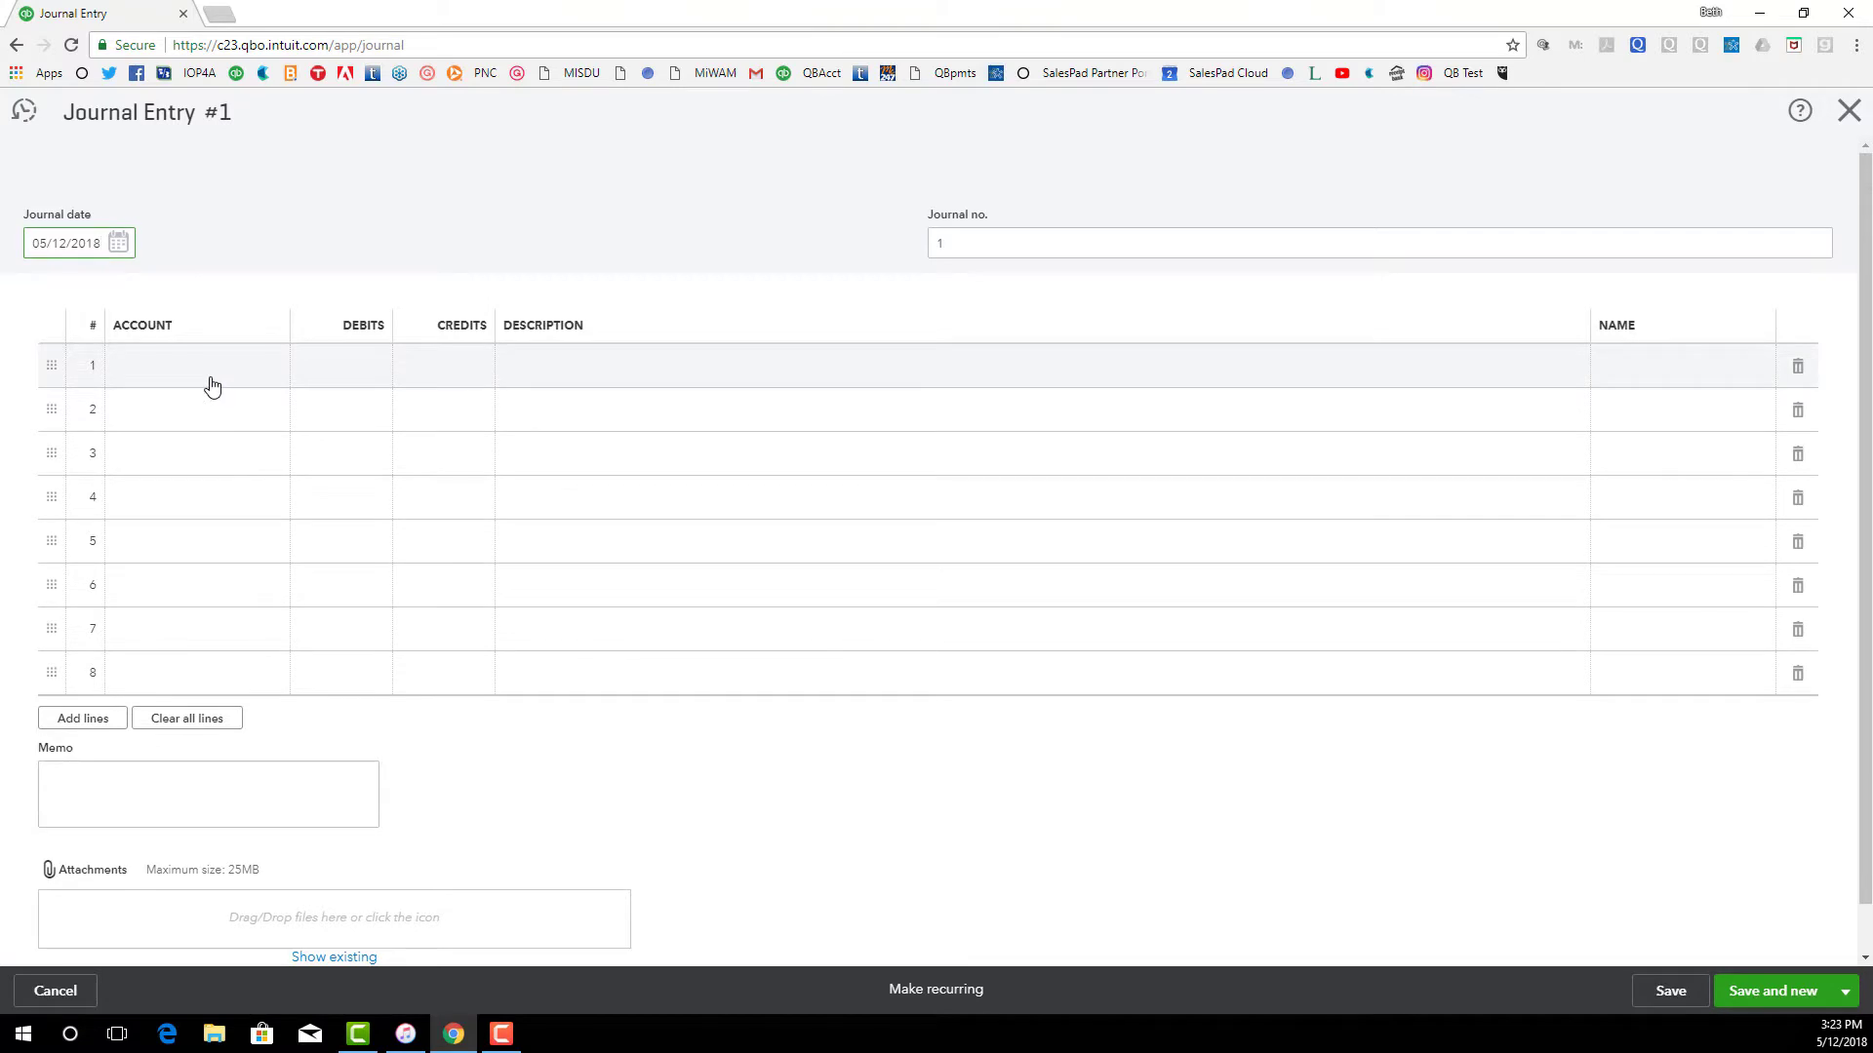
# - Fill line 1 with Accounts Receivable (A/R), a 3,000 debit, description "Jeff Jalopies - check returned for insufficient funds" and customer Jeff's Jalopies
pyautogui.click(213, 380)
pyautogui.write('Accounts Receivable (A')
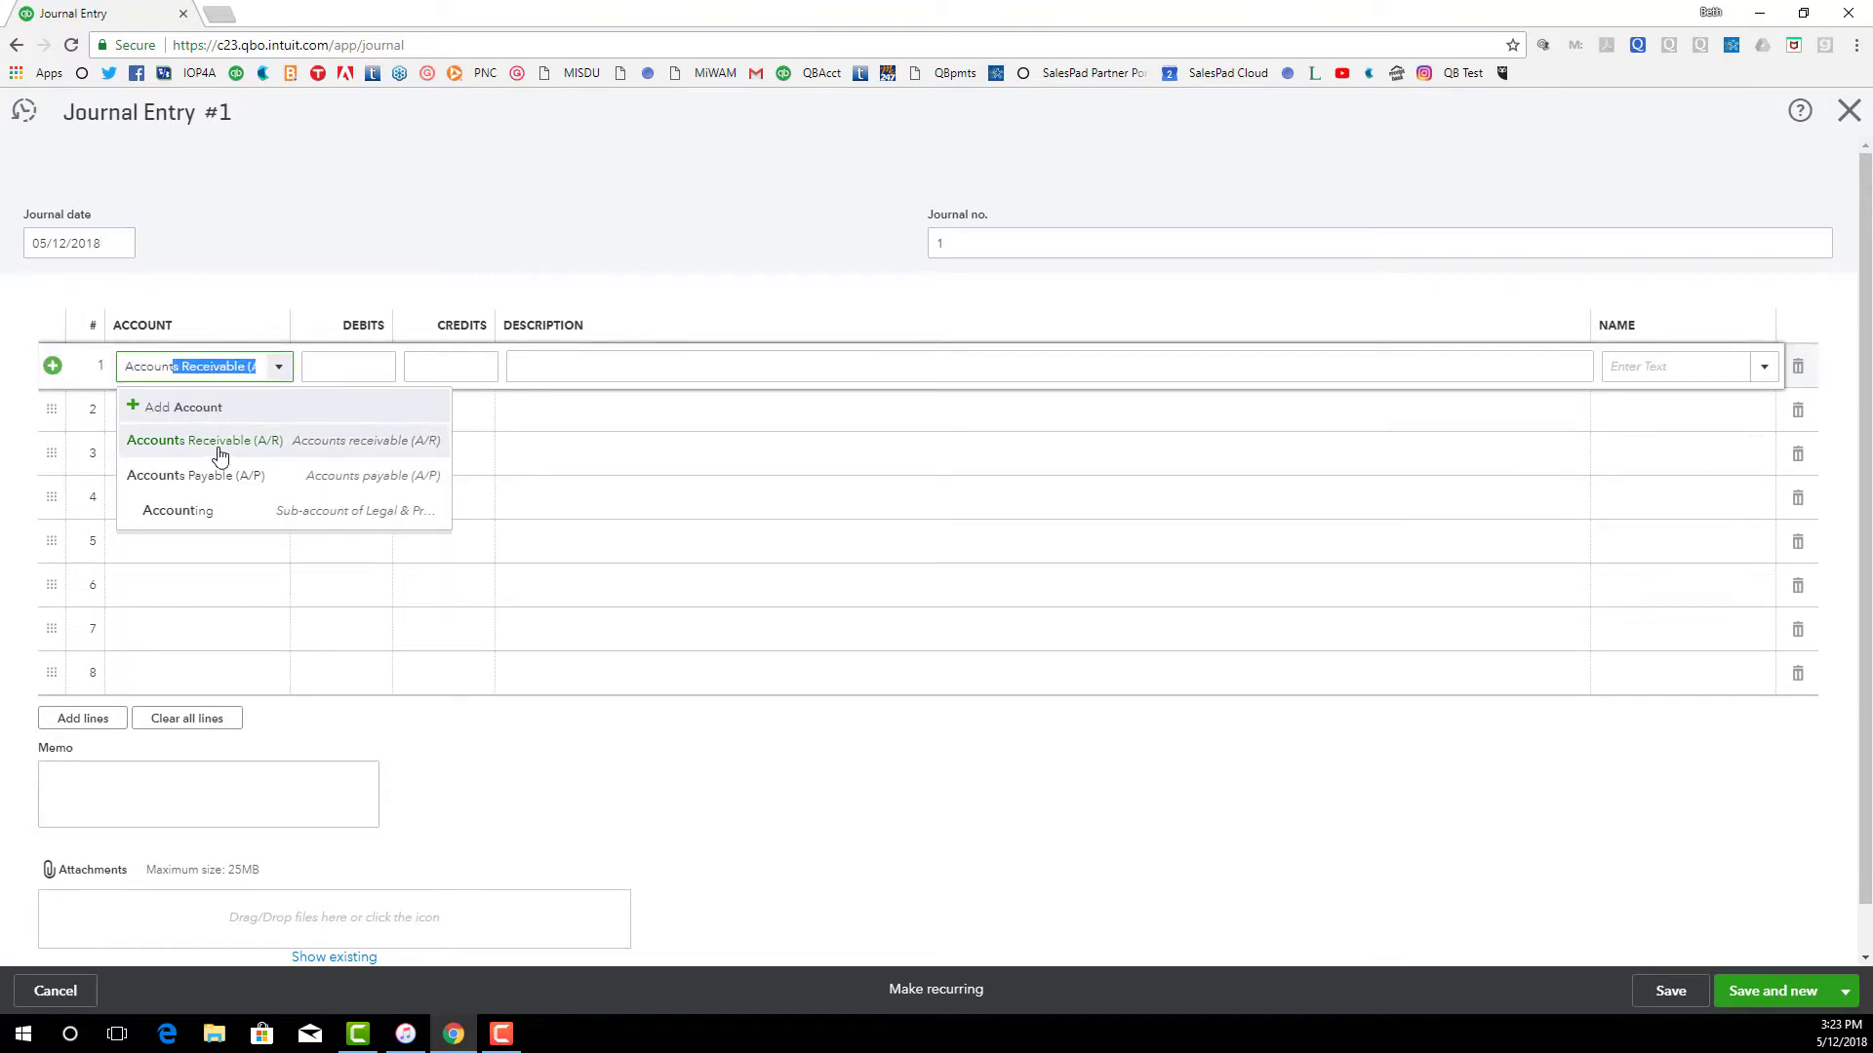
pyautogui.click(217, 443)
pyautogui.click(309, 370)
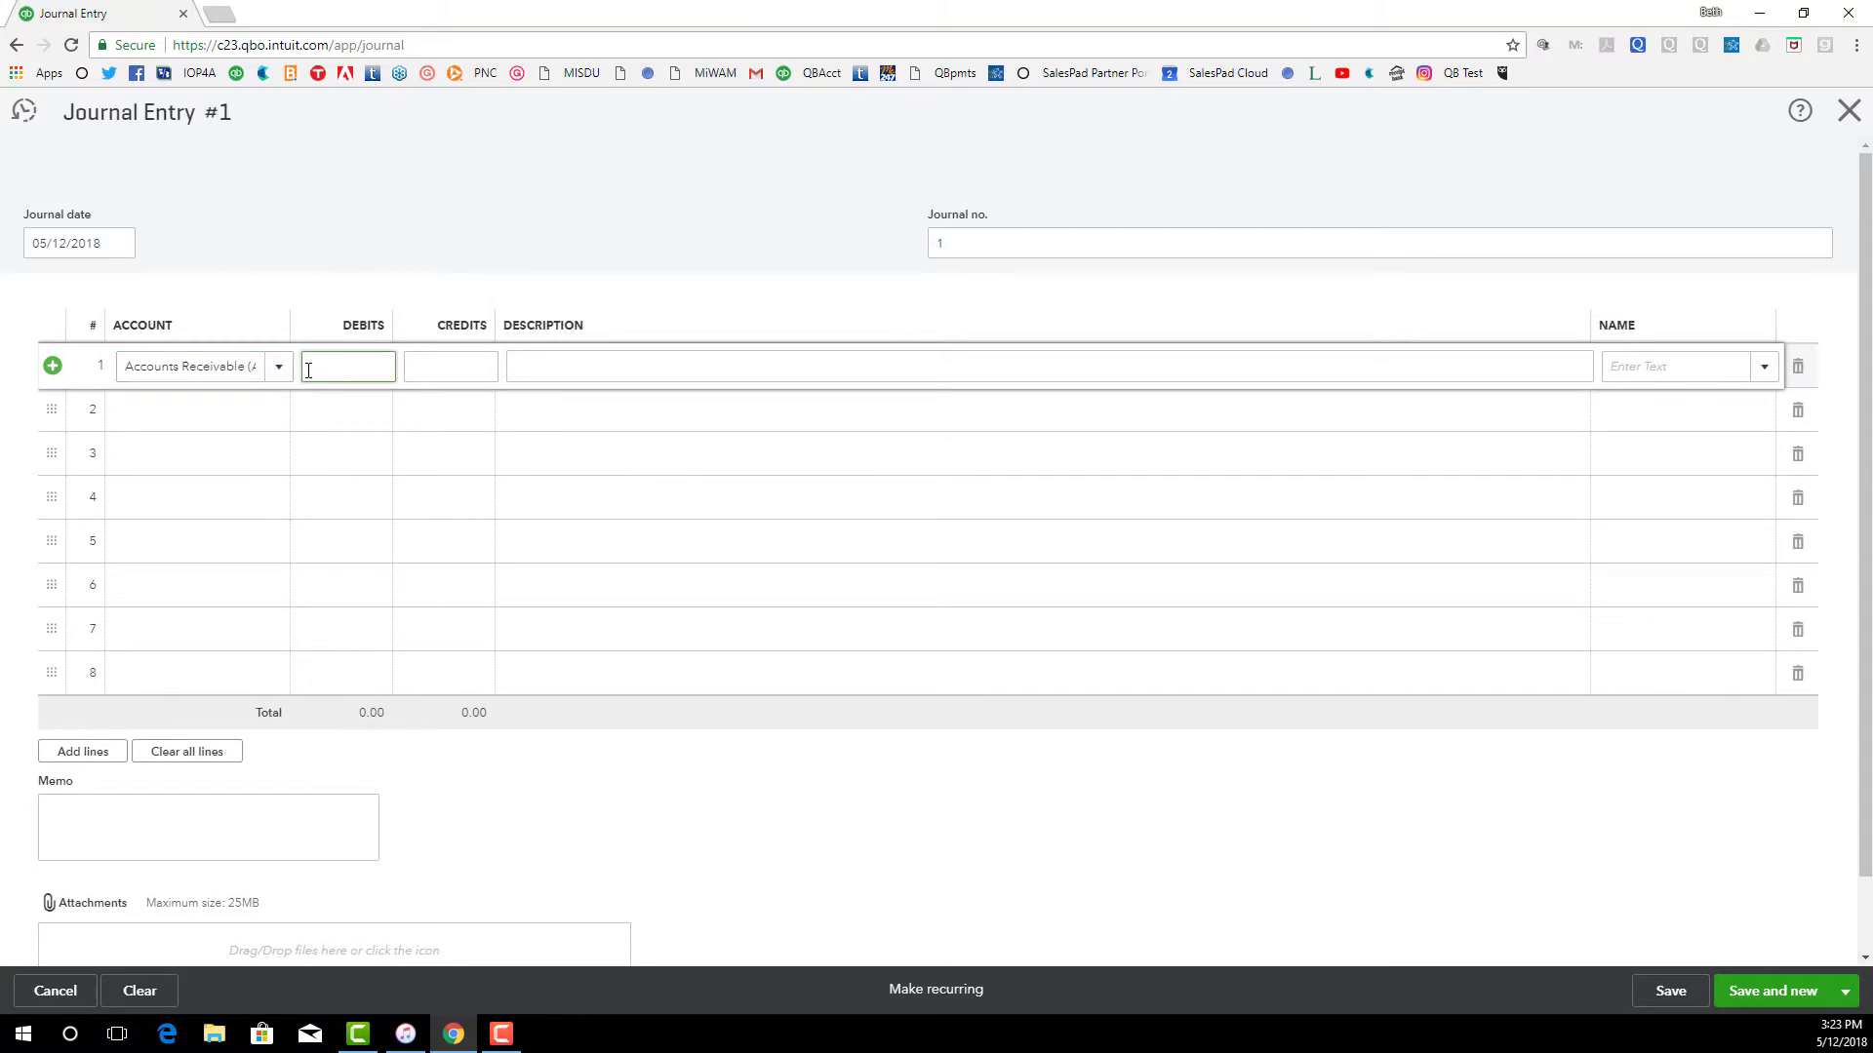
pyautogui.write('3000')
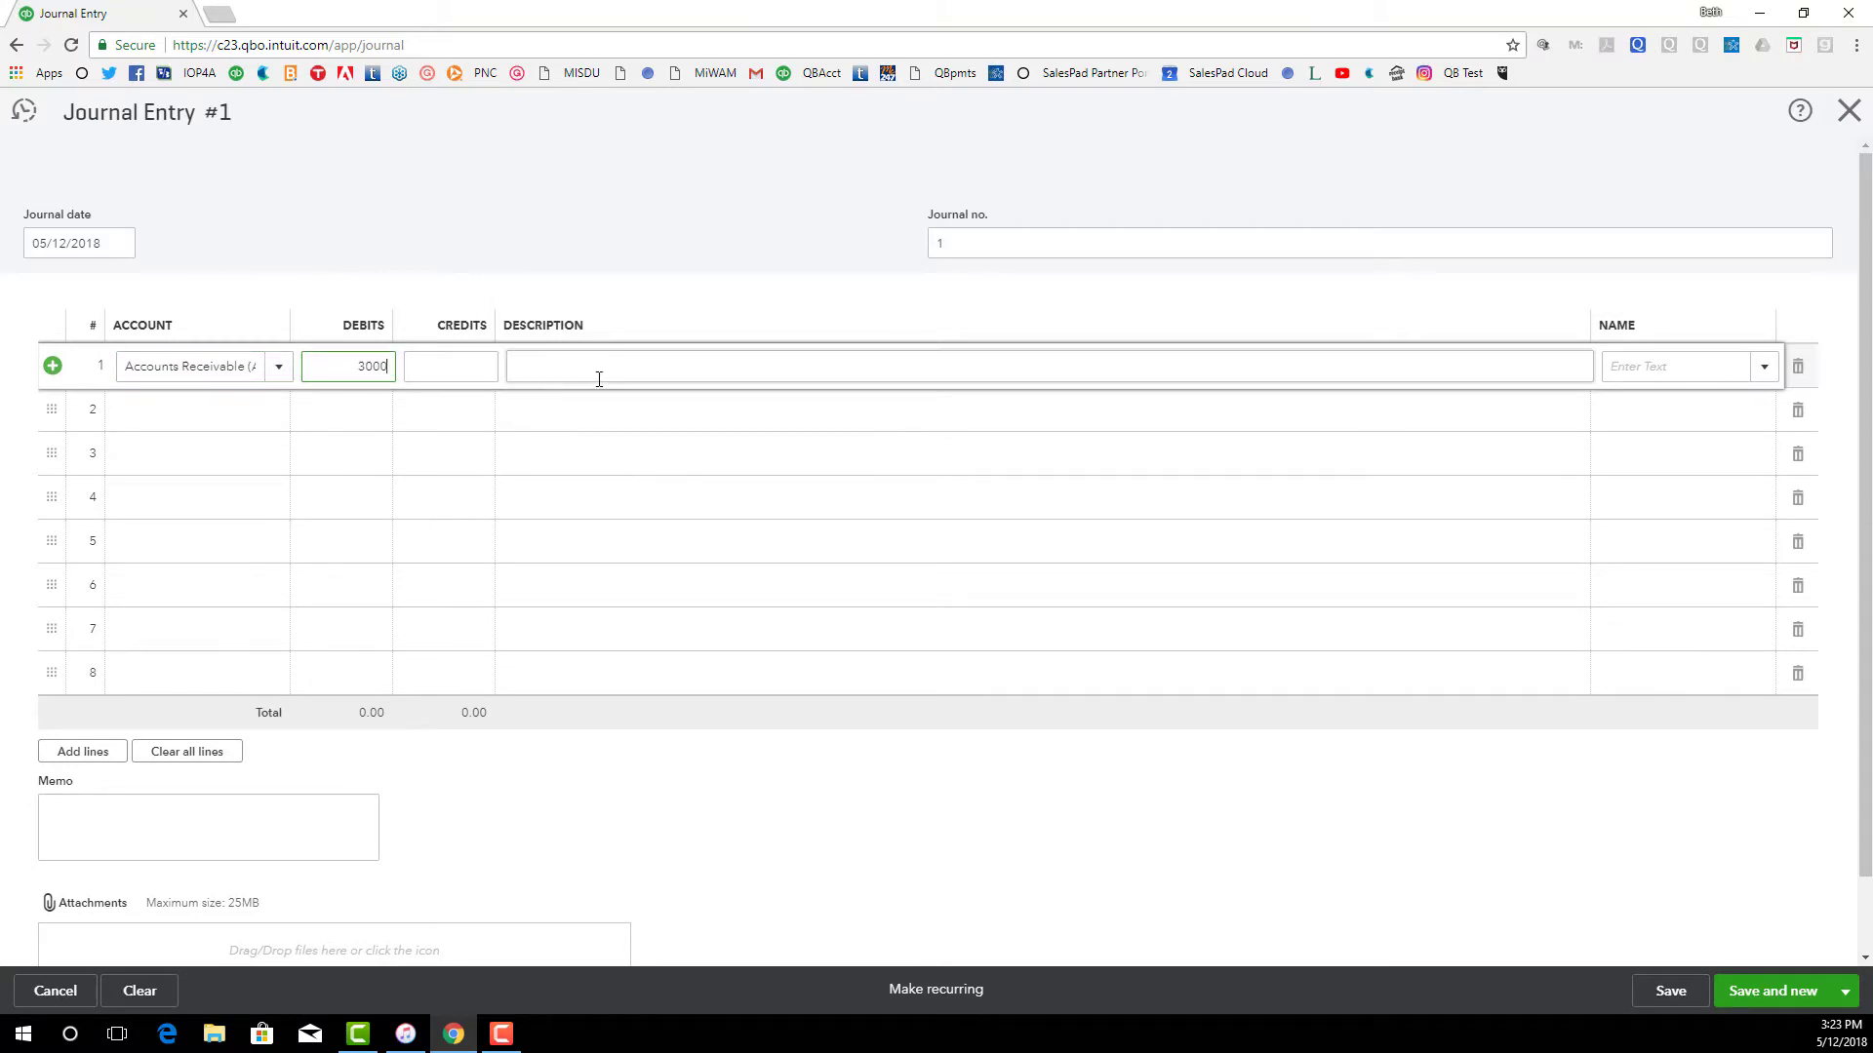
pyautogui.click(581, 365)
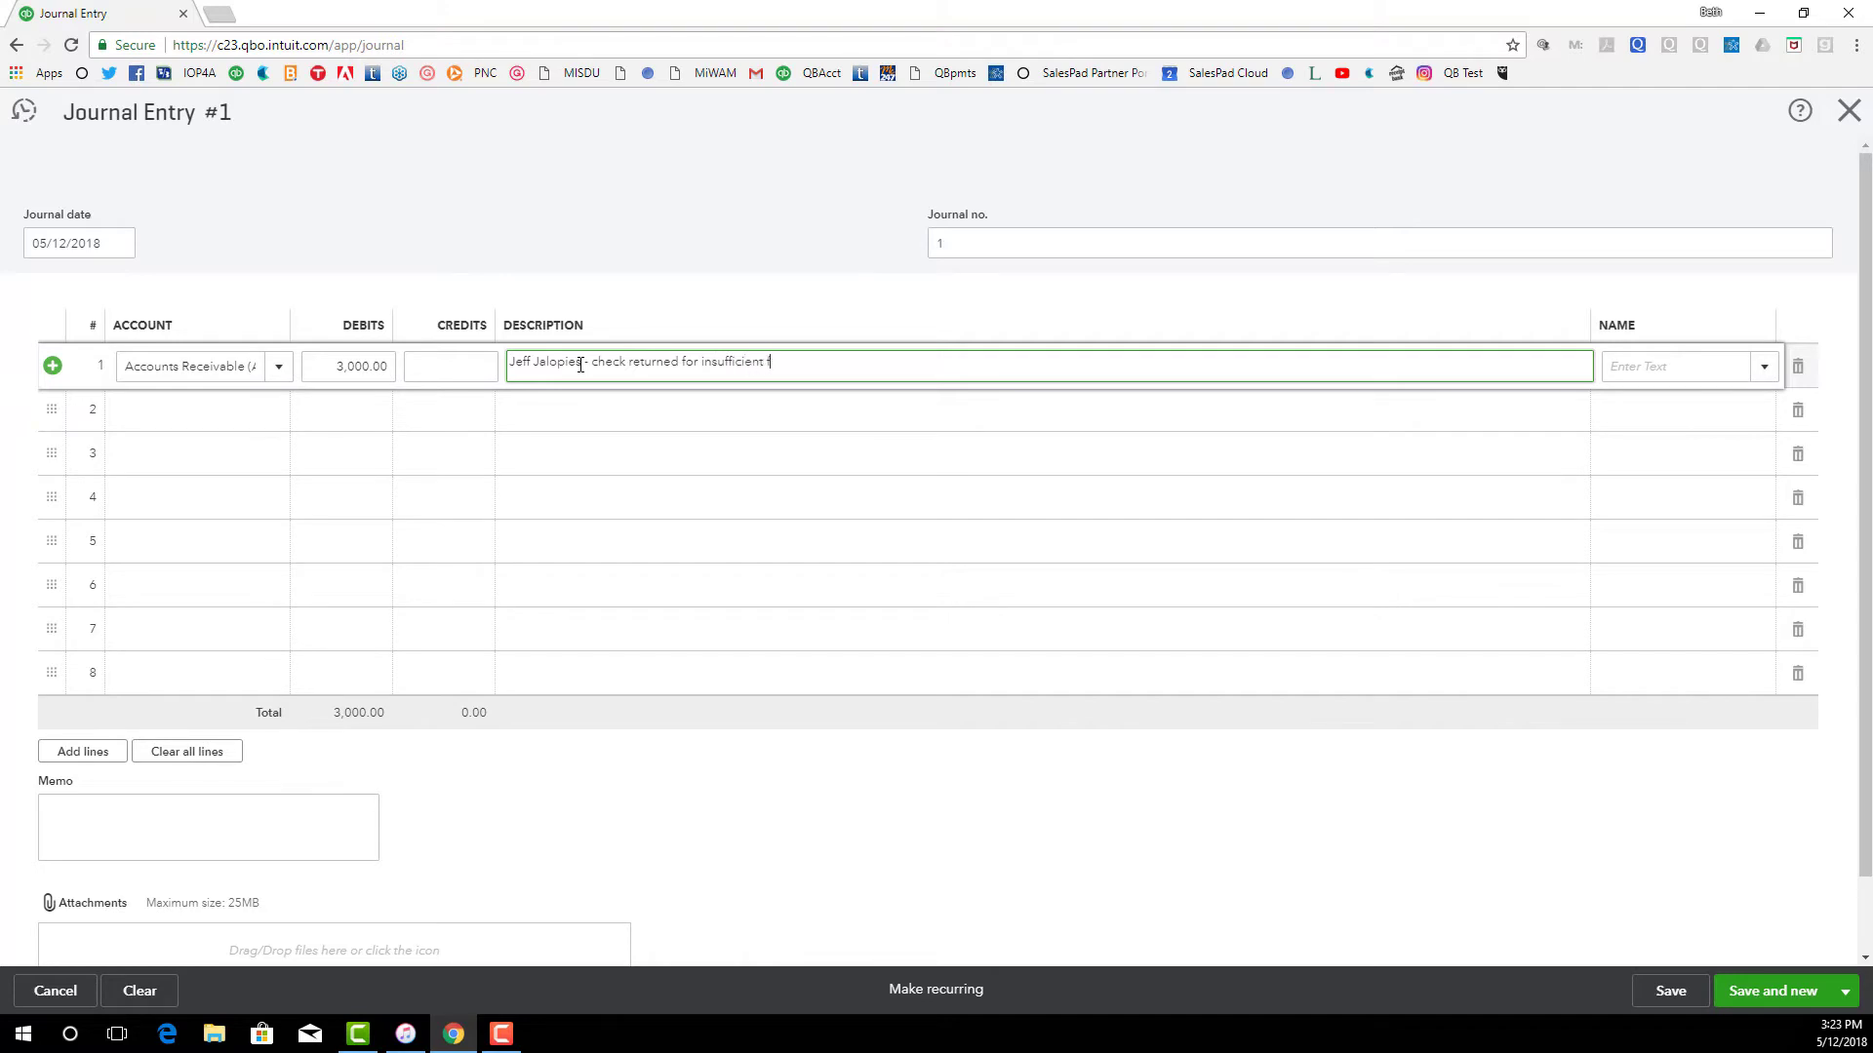
pyautogui.press('Tab')
pyautogui.write('jef')
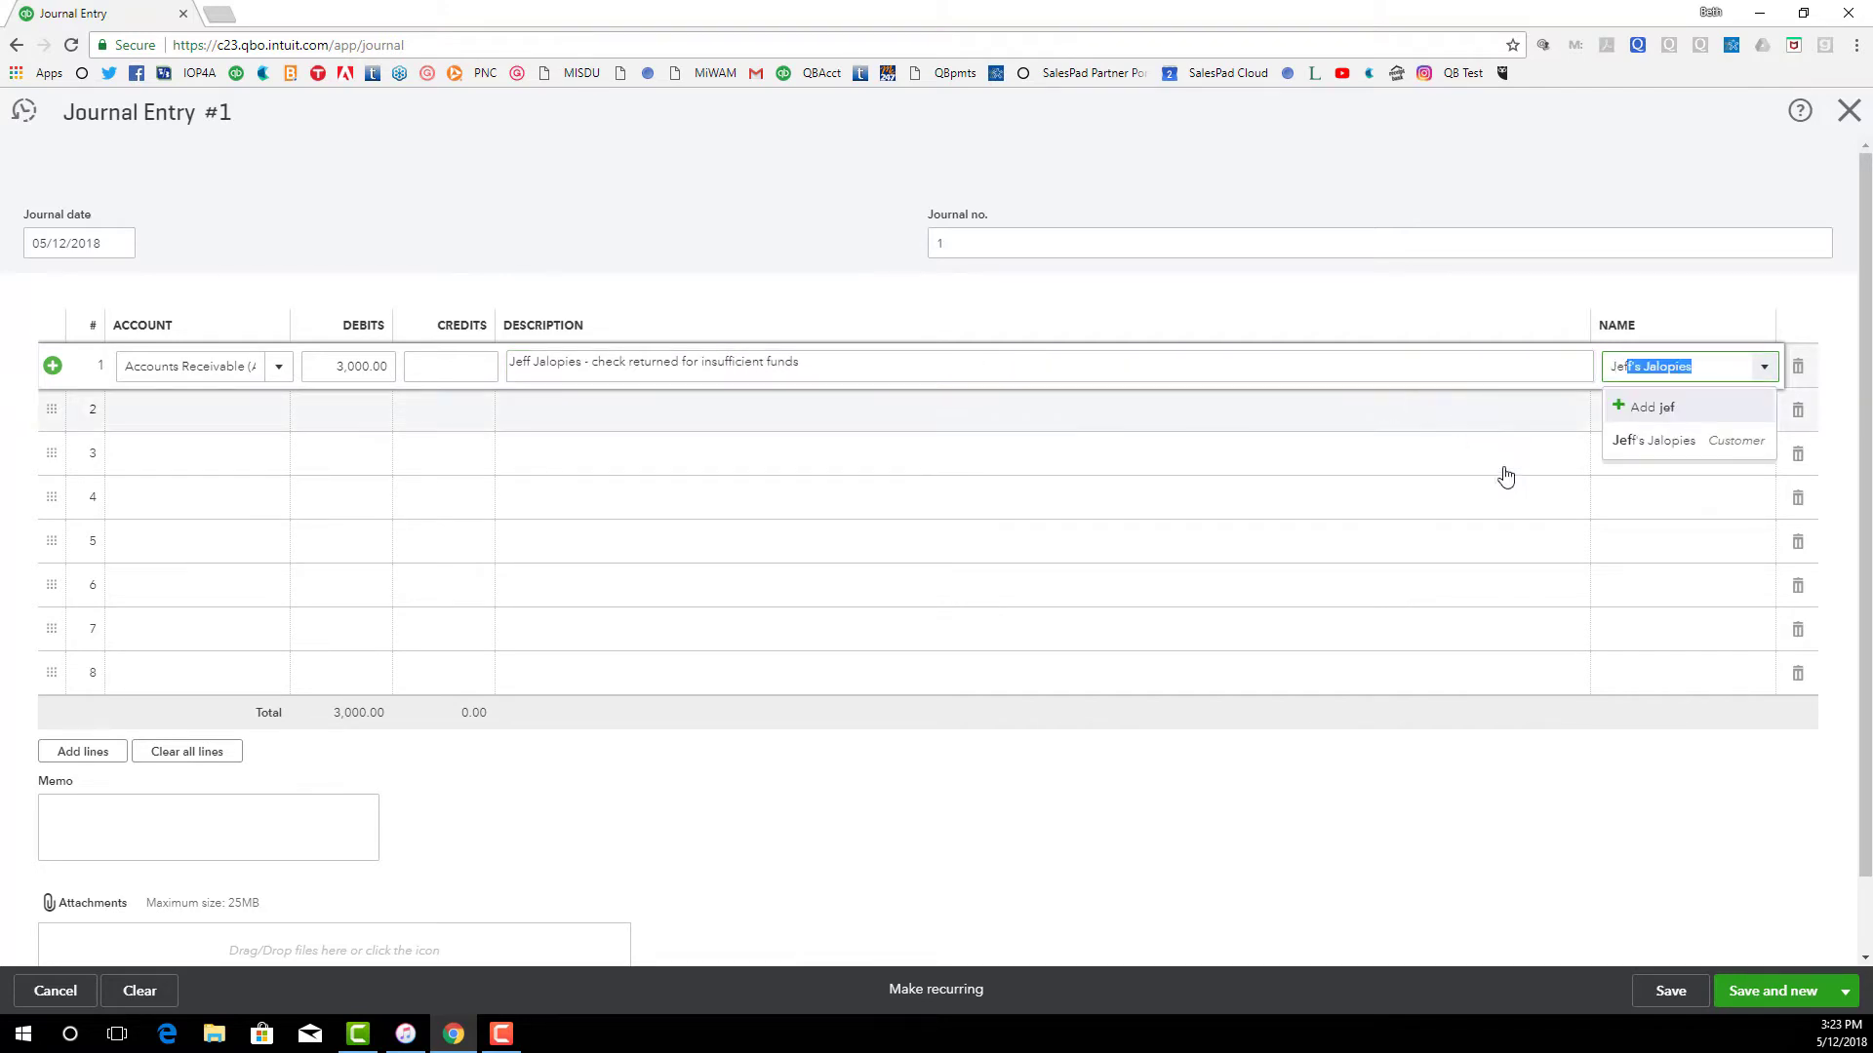
pyautogui.click(1661, 439)
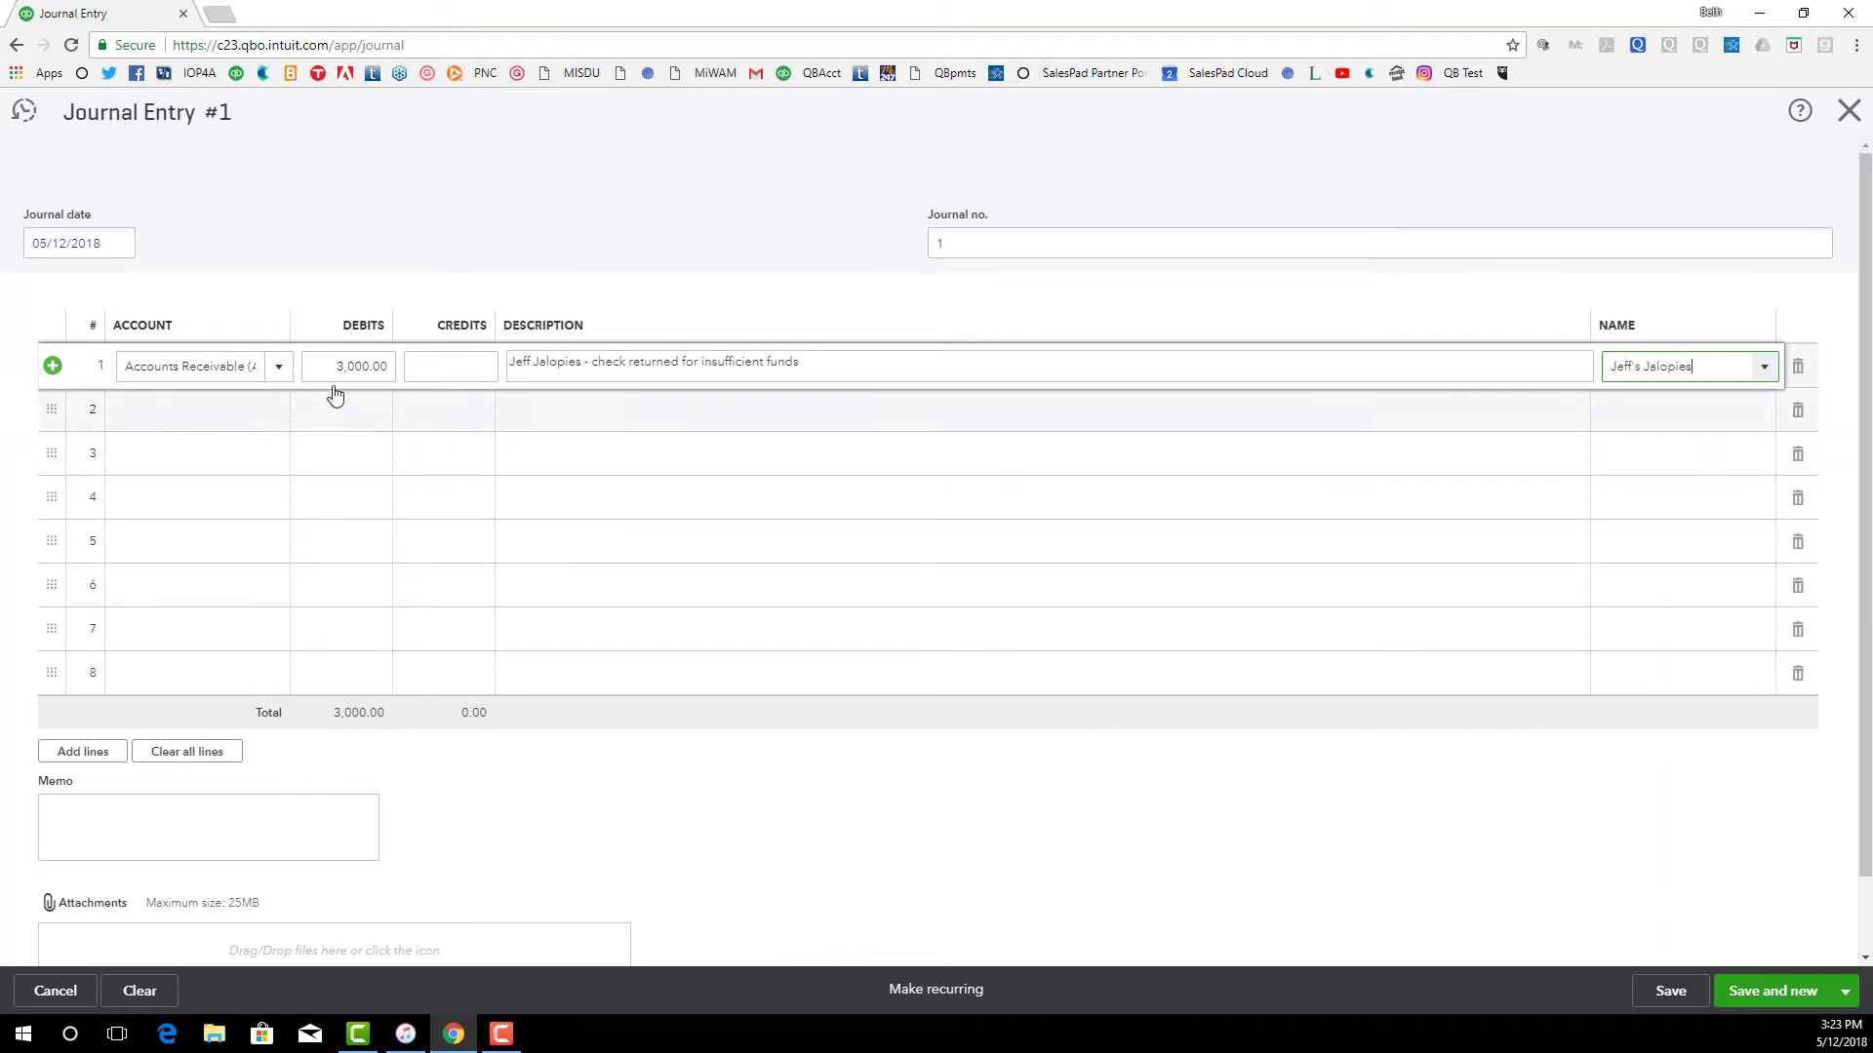
# - Set line 2 to the Checking account for the offsetting 3,000 credit and save the journal entry
pyautogui.click(242, 414)
pyautogui.write('ch')
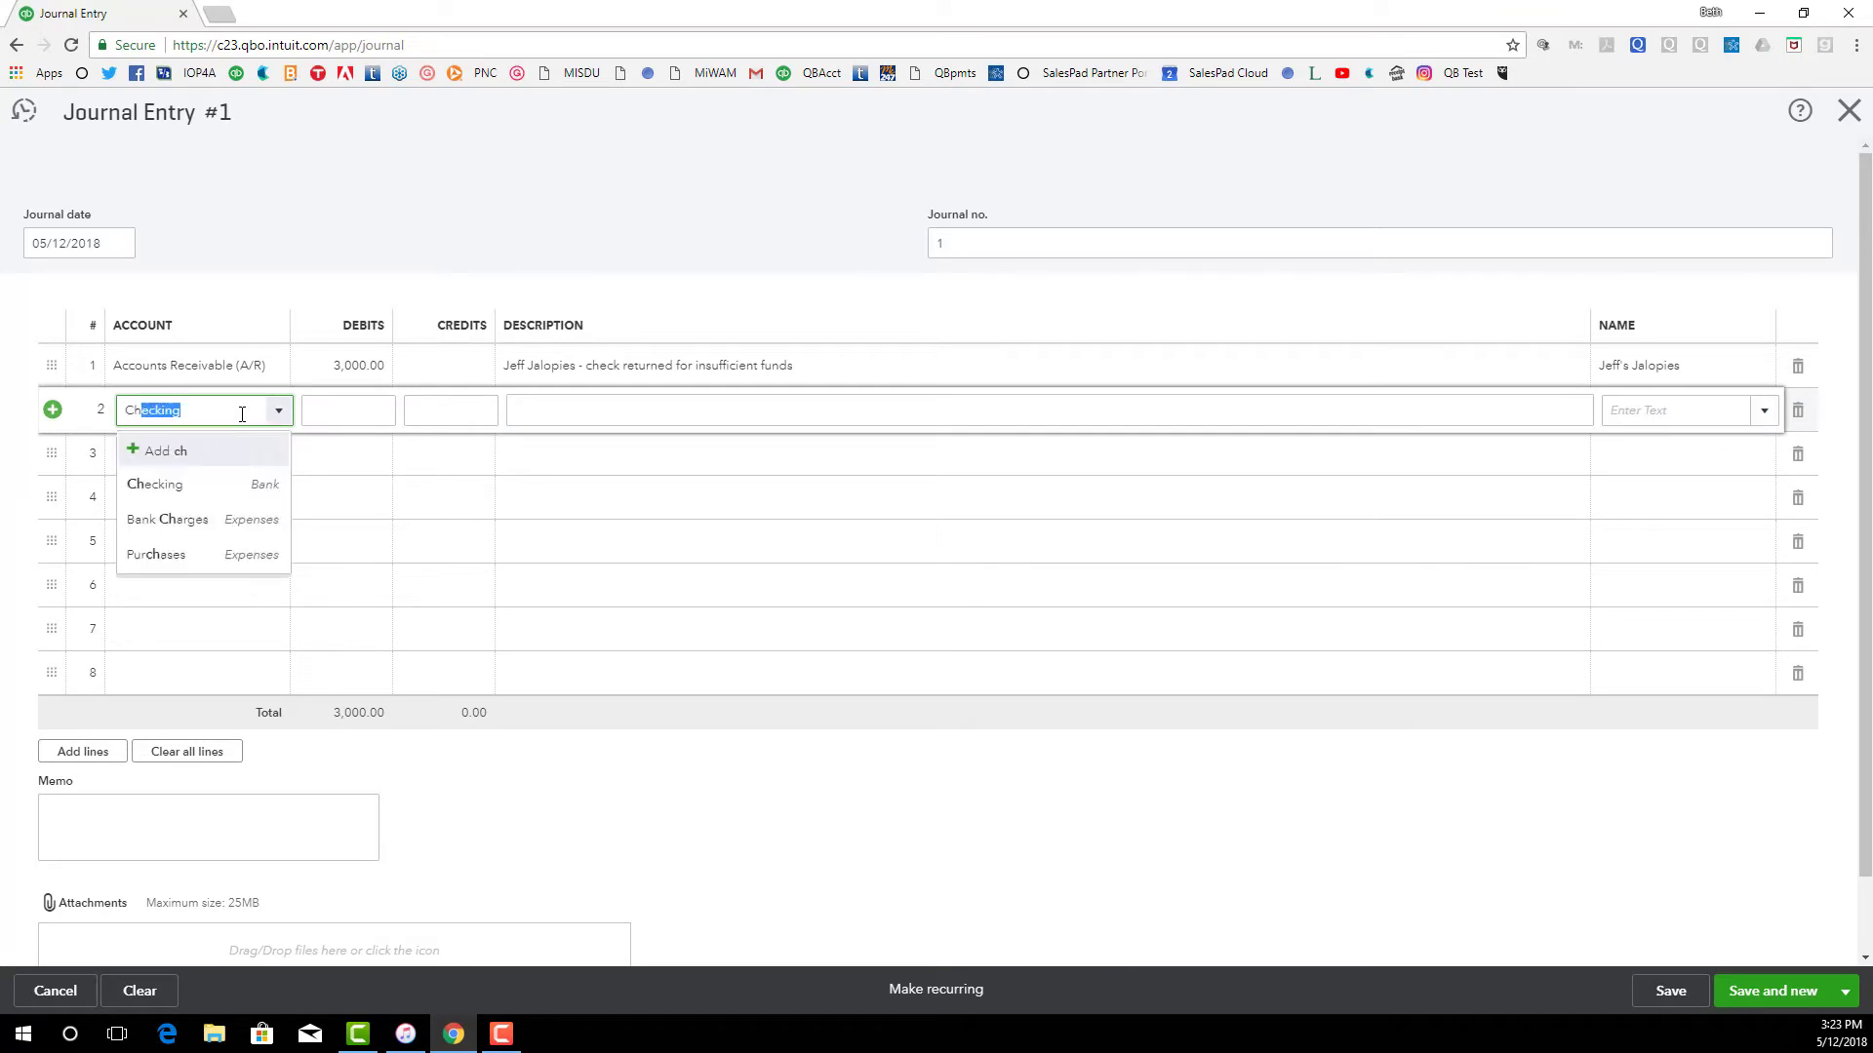
pyautogui.click(167, 485)
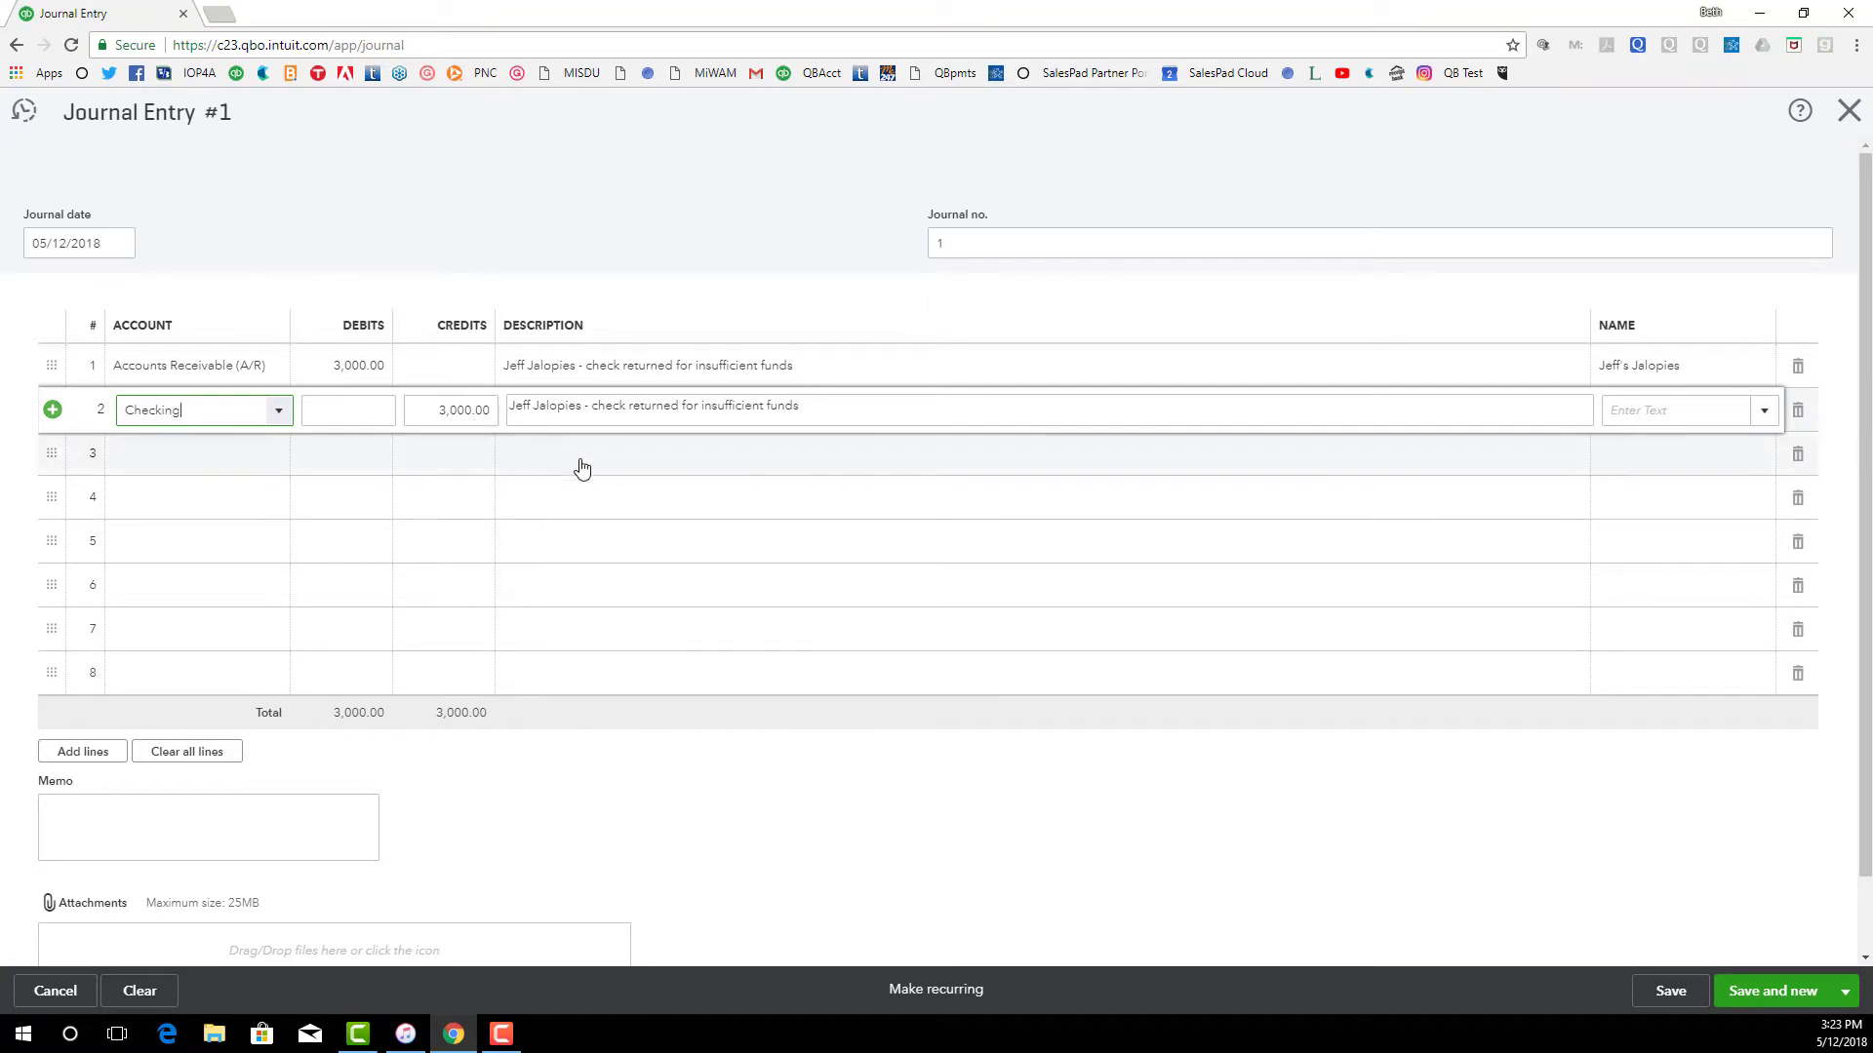
pyautogui.click(1849, 995)
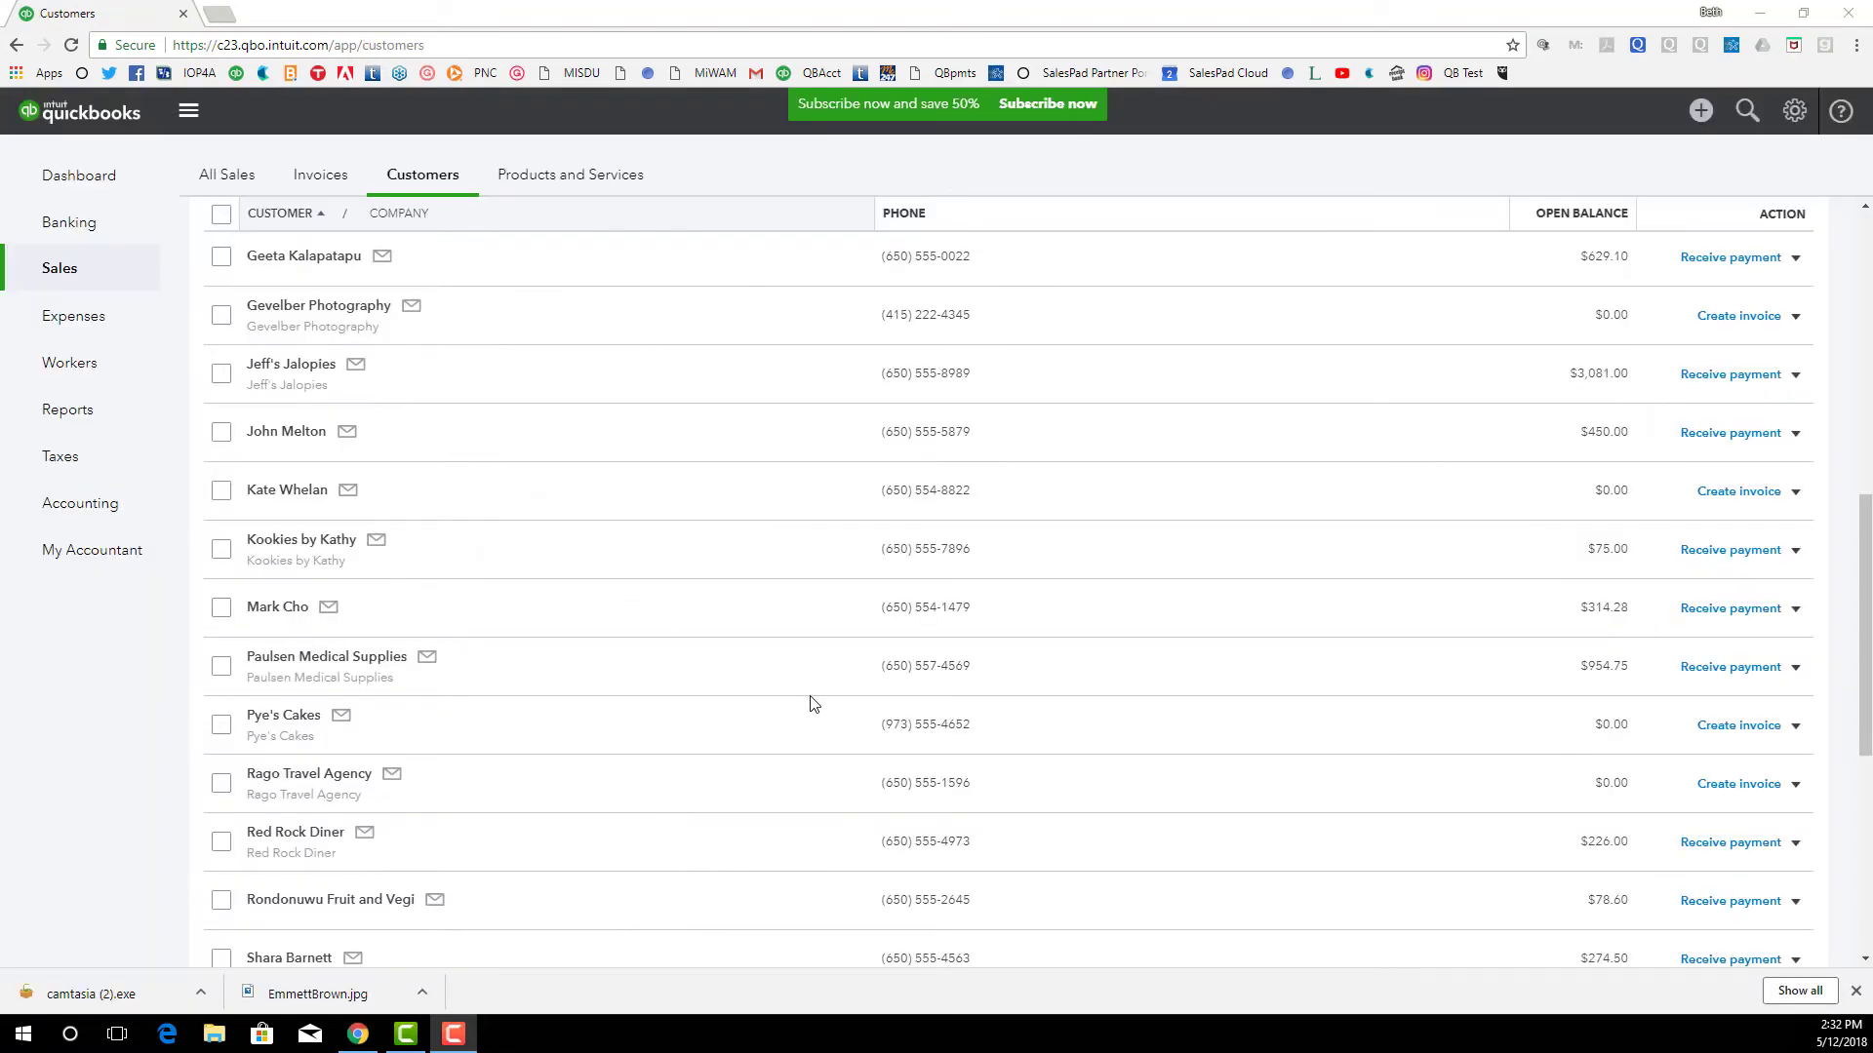
# - In Jeff's Jalopies' payment 123, apply the 3,000 to Journal Entry #1 instead of Invoice #1039 and save the modified payment
pyautogui.click(289, 366)
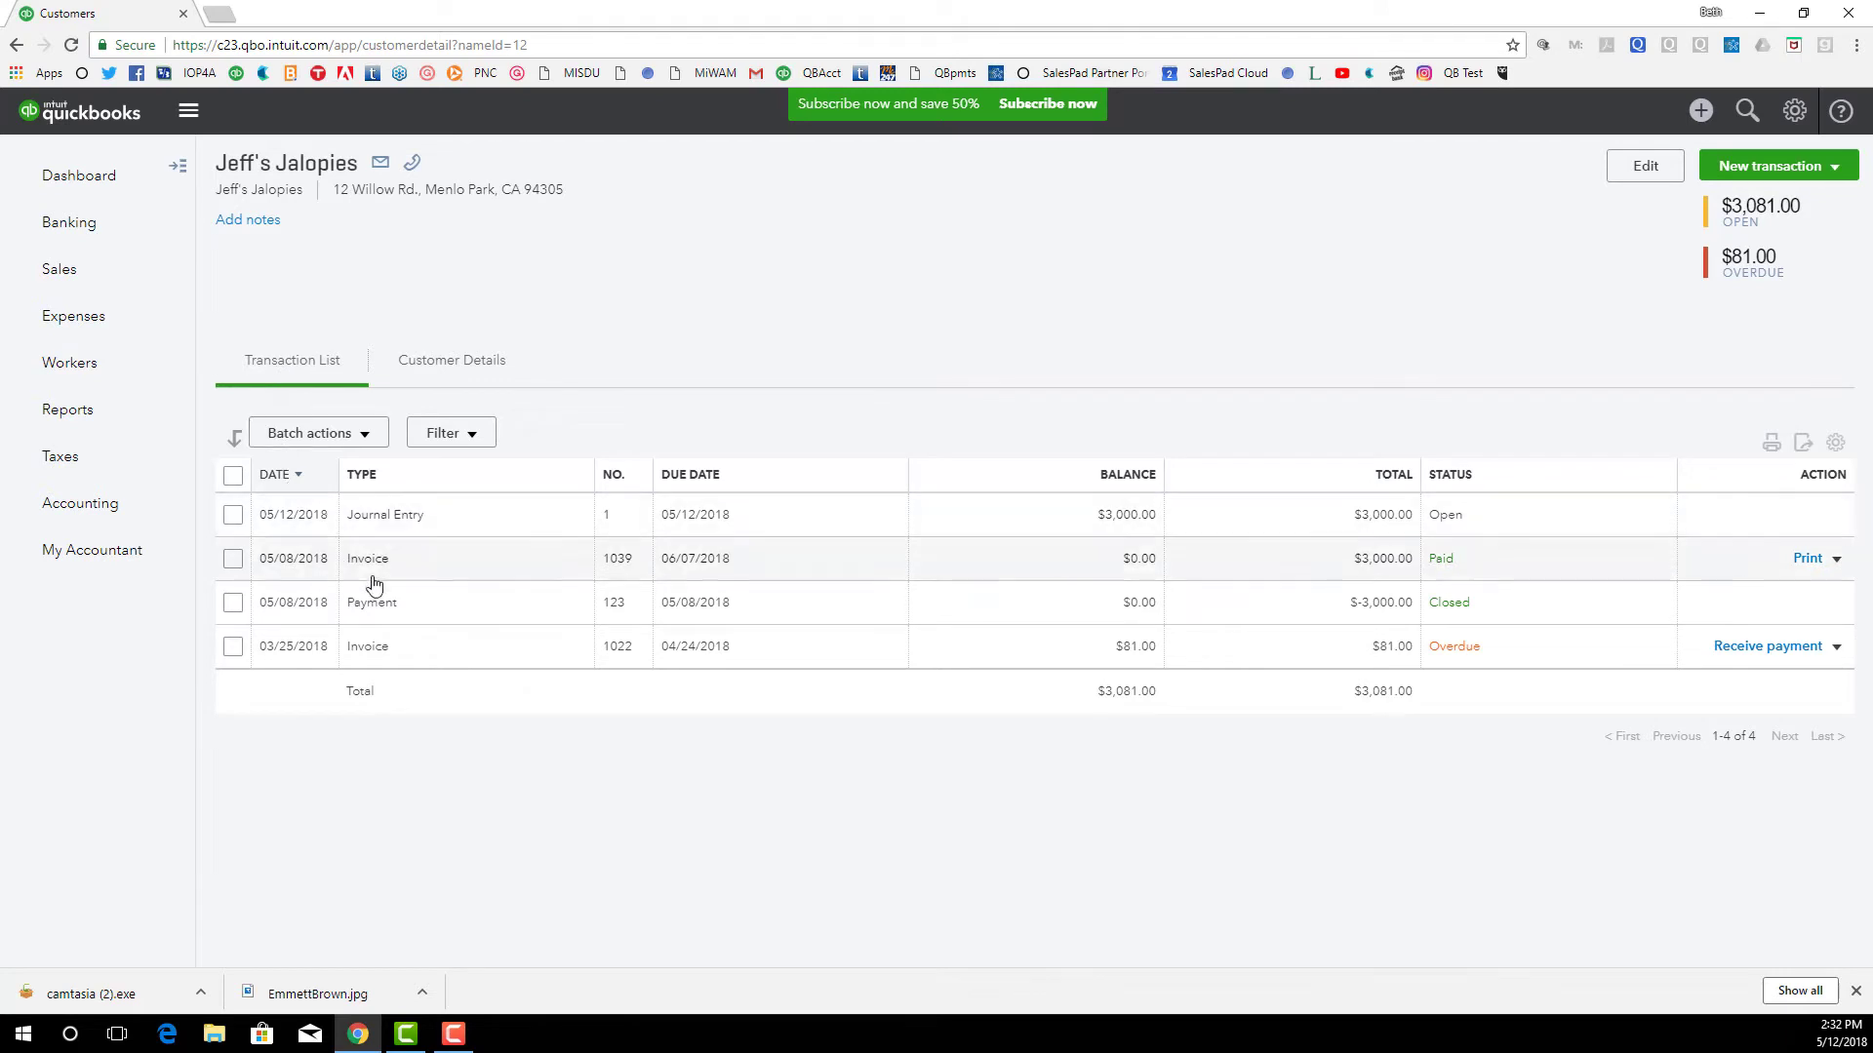
pyautogui.click(394, 611)
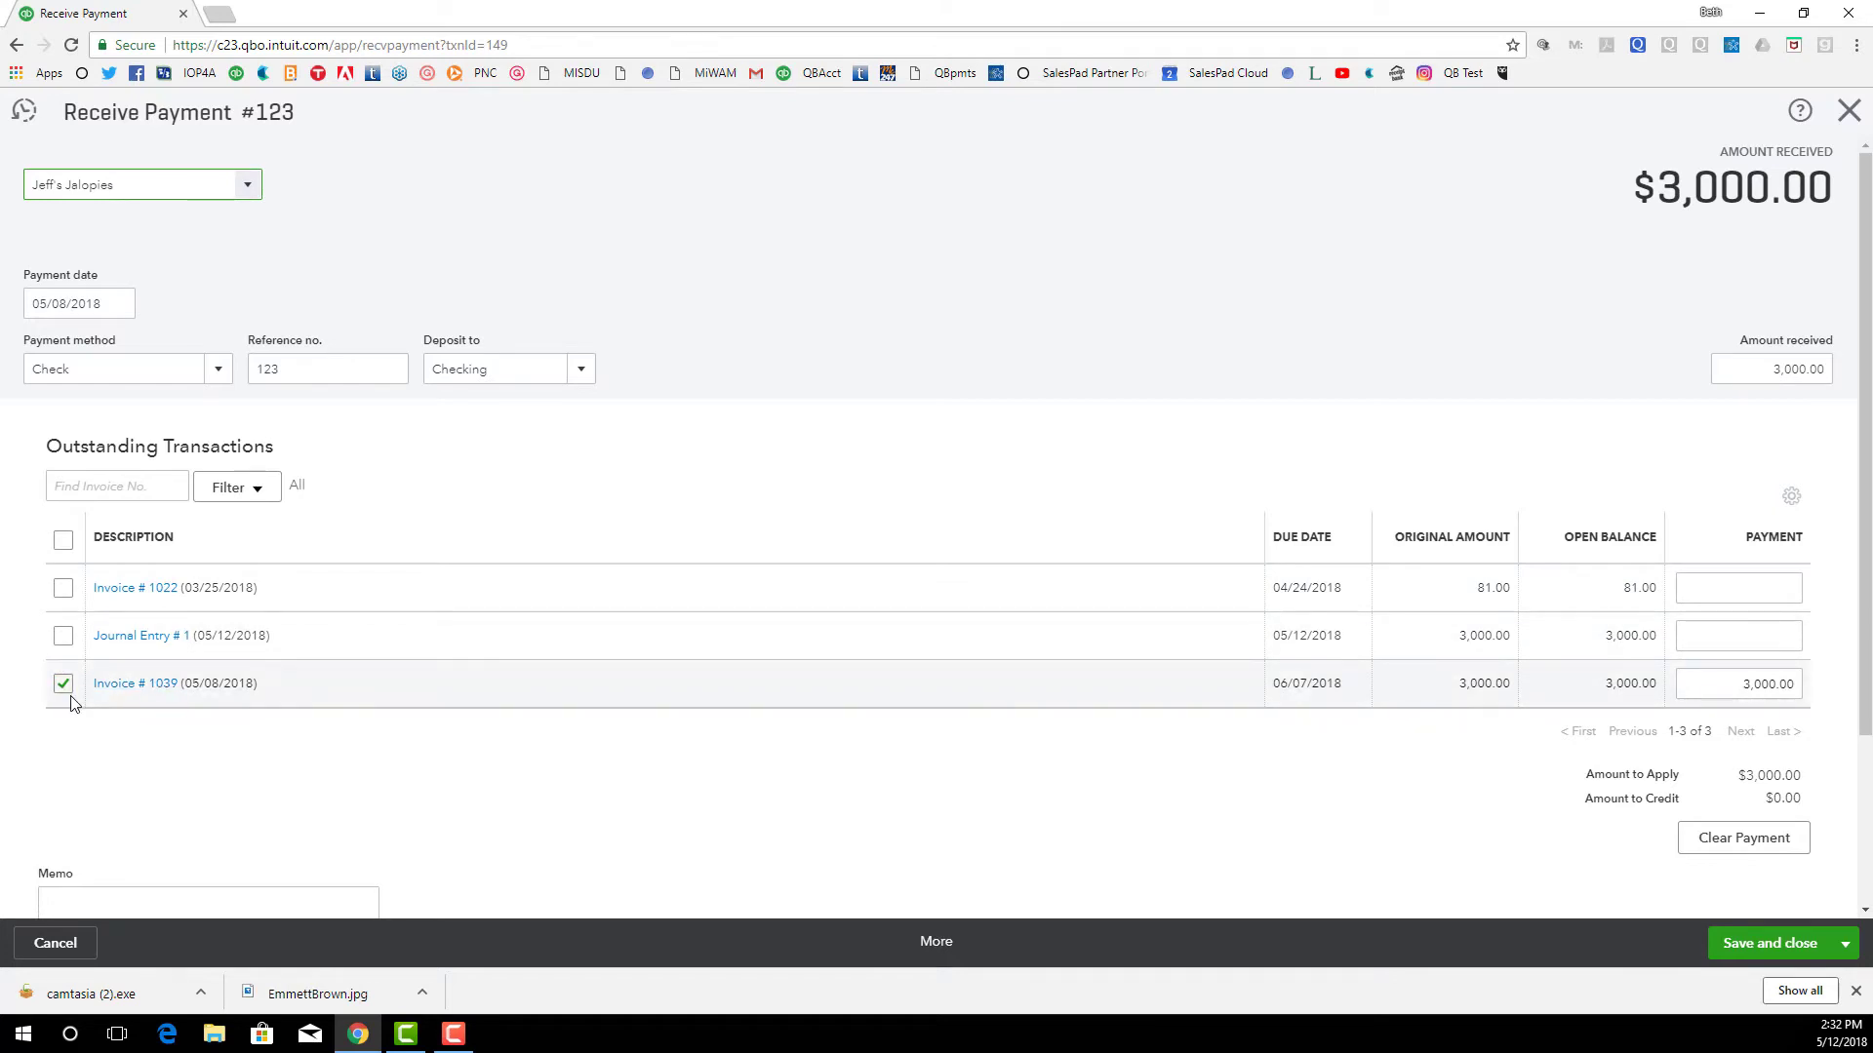
pyautogui.click(64, 638)
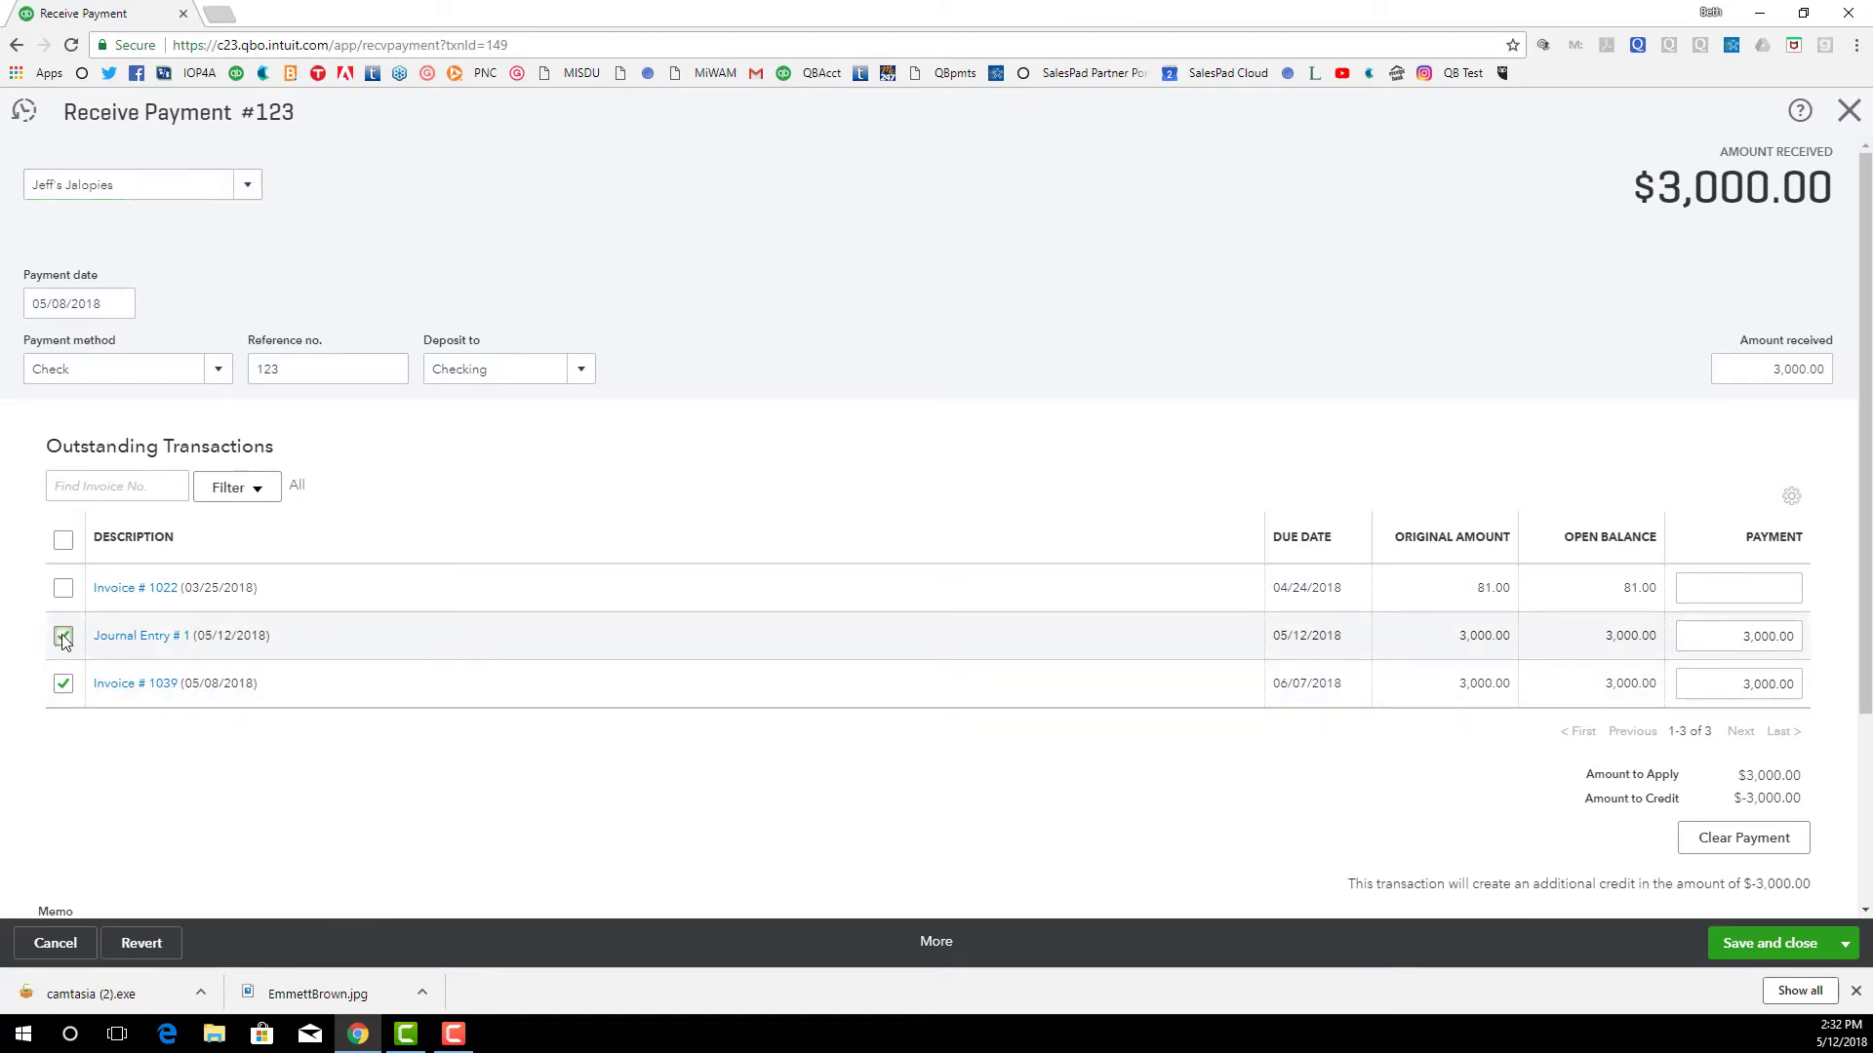
pyautogui.click(63, 685)
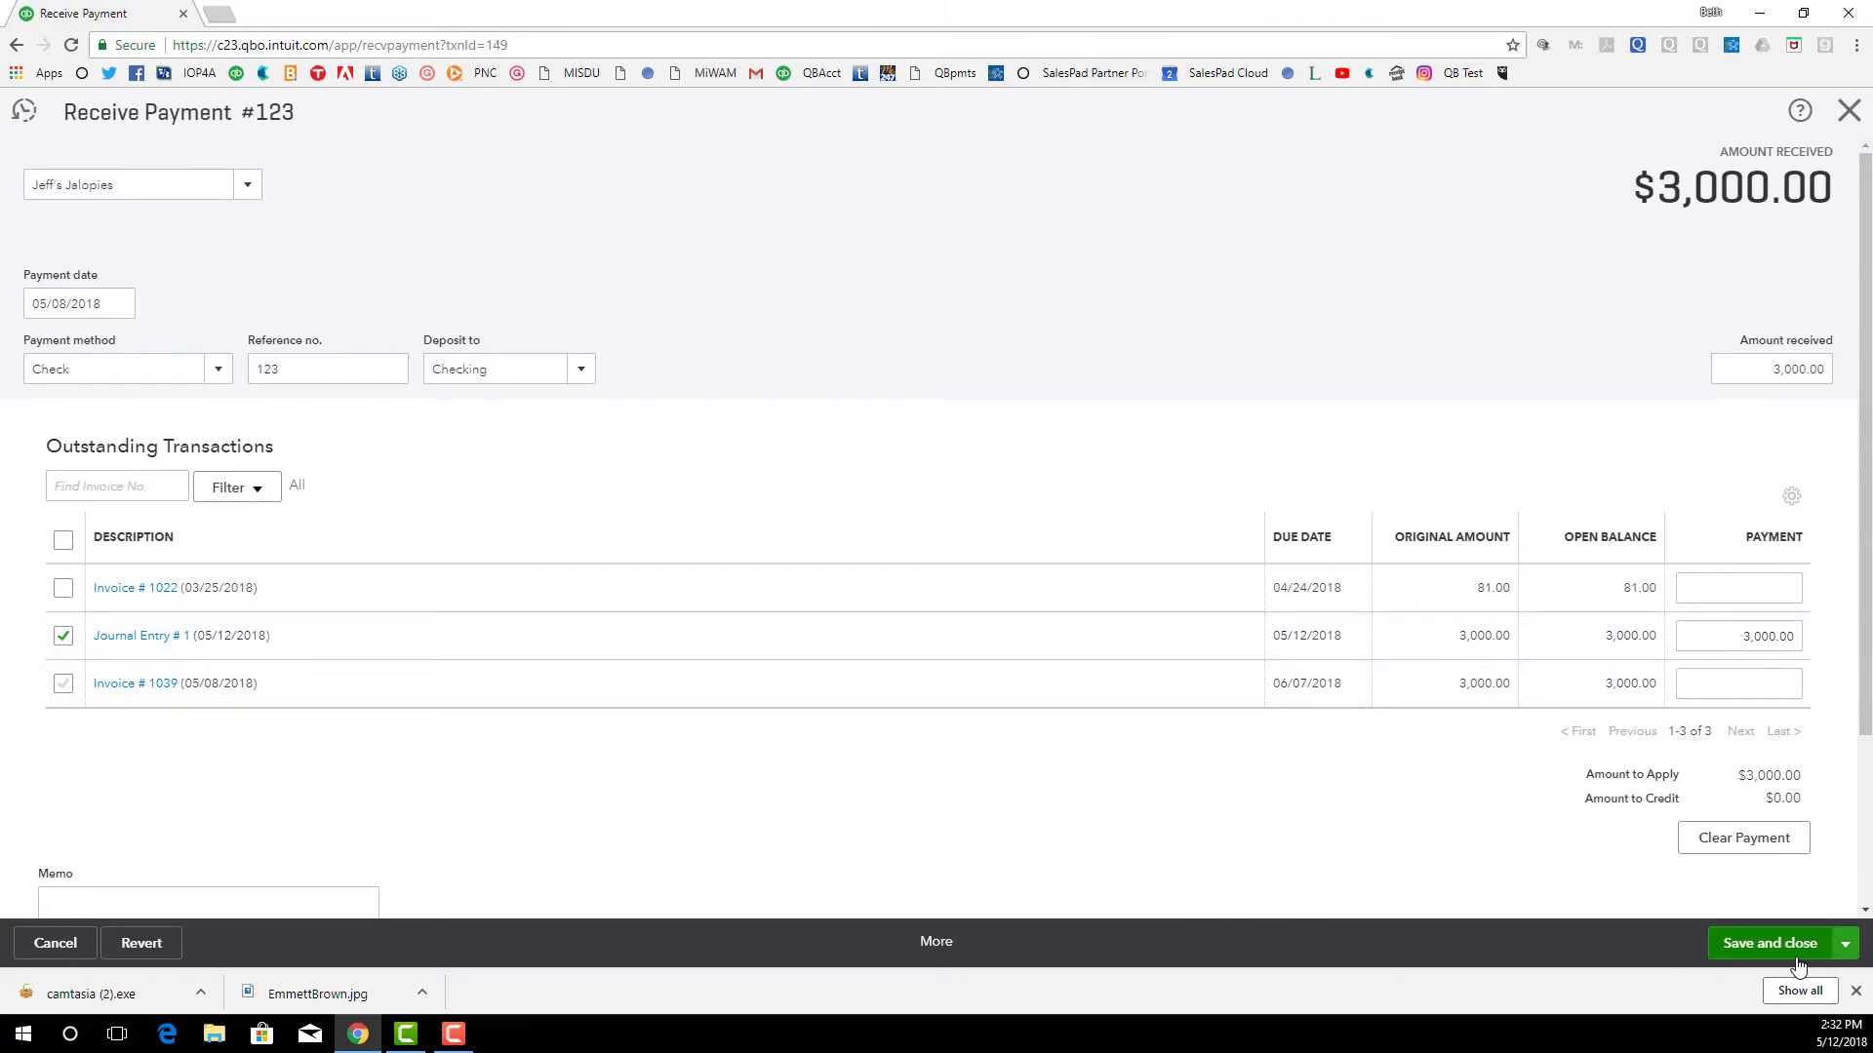
pyautogui.click(1745, 946)
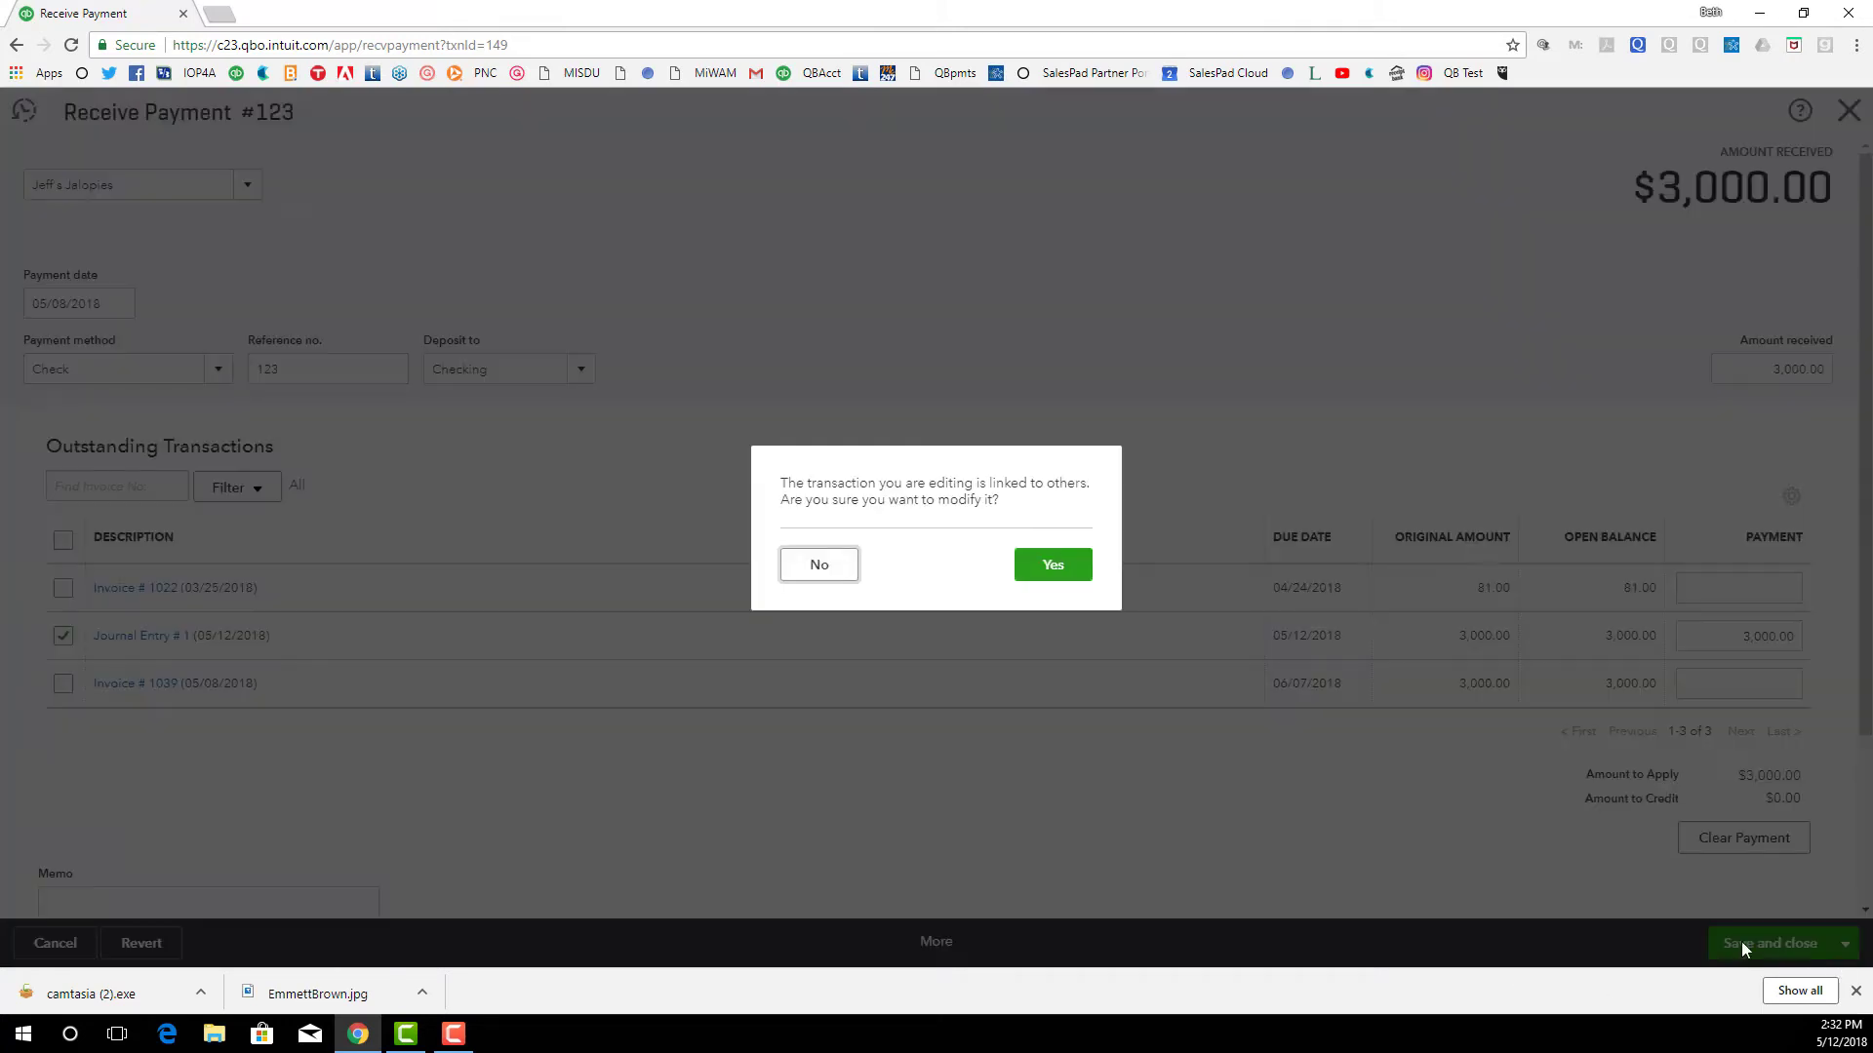
pyautogui.click(1067, 571)
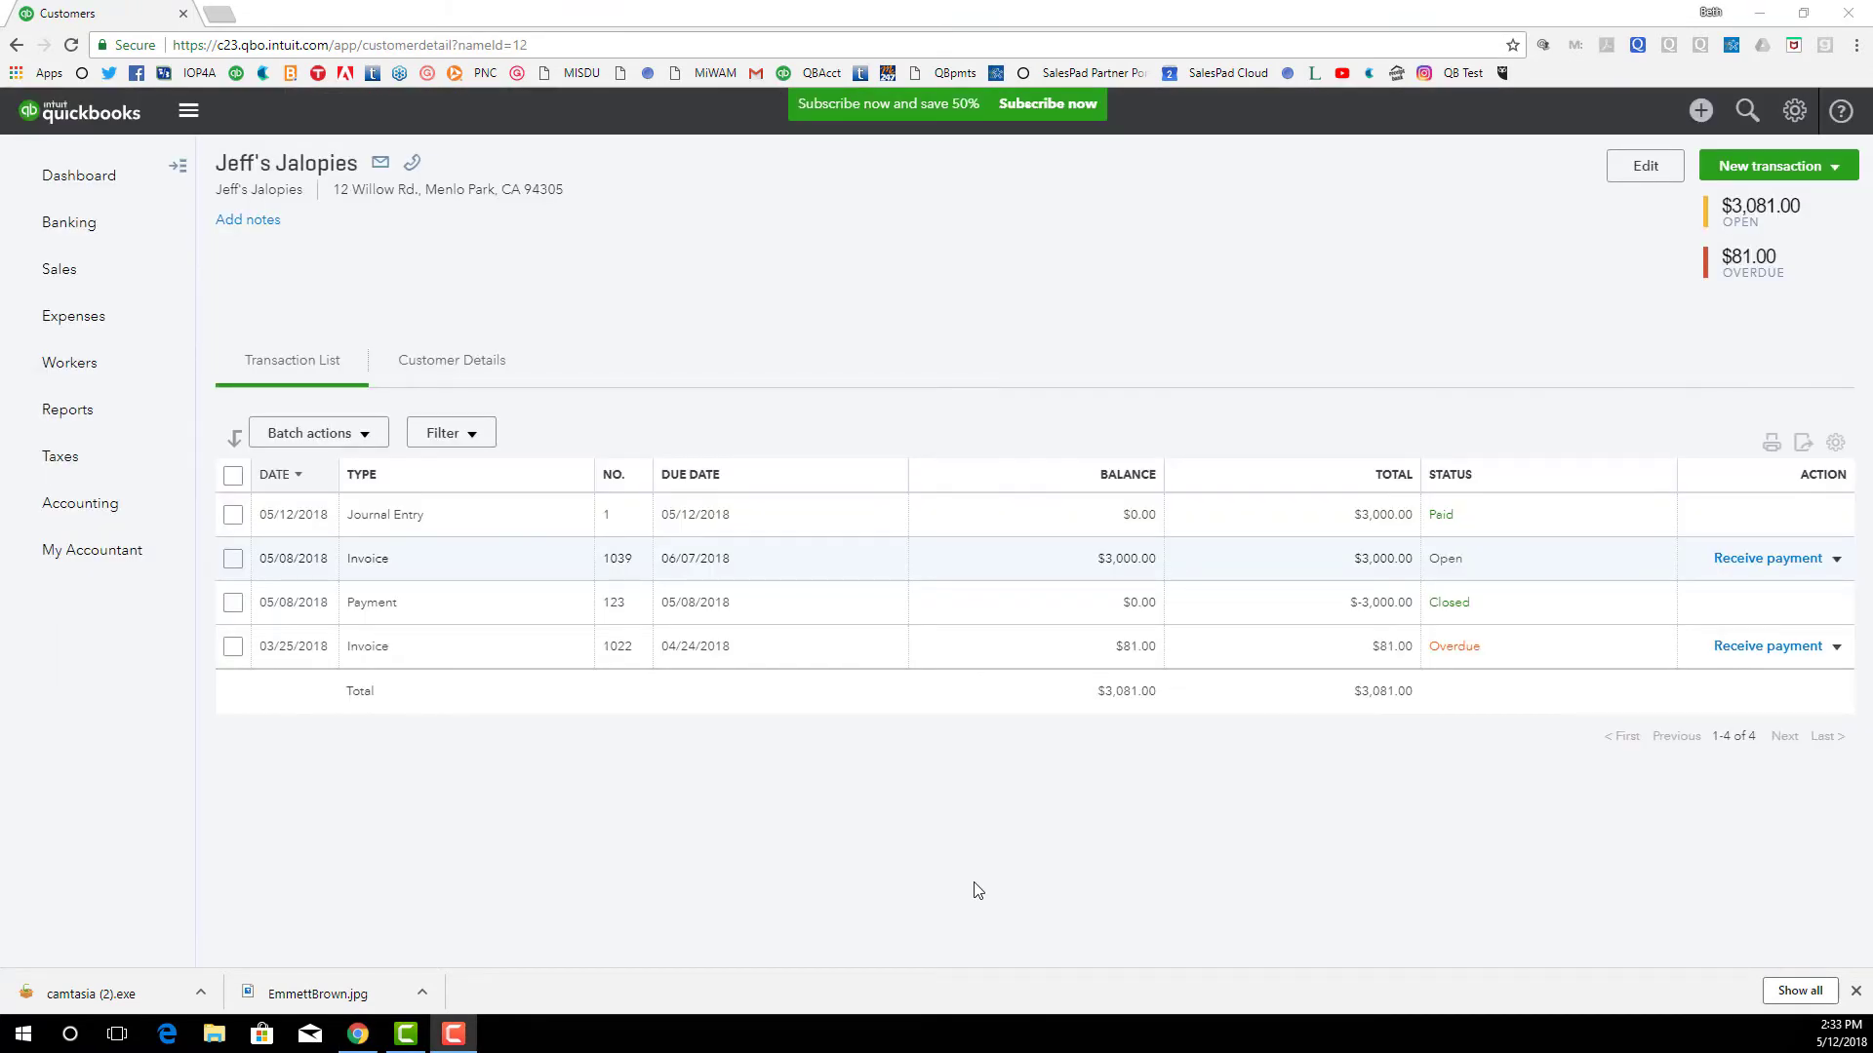
# - Add an Insufficient Funds Fee line at a rate of 35.00 to Jeff's Jalopies' Invoice #1039 and save the invoice
pyautogui.click(377, 569)
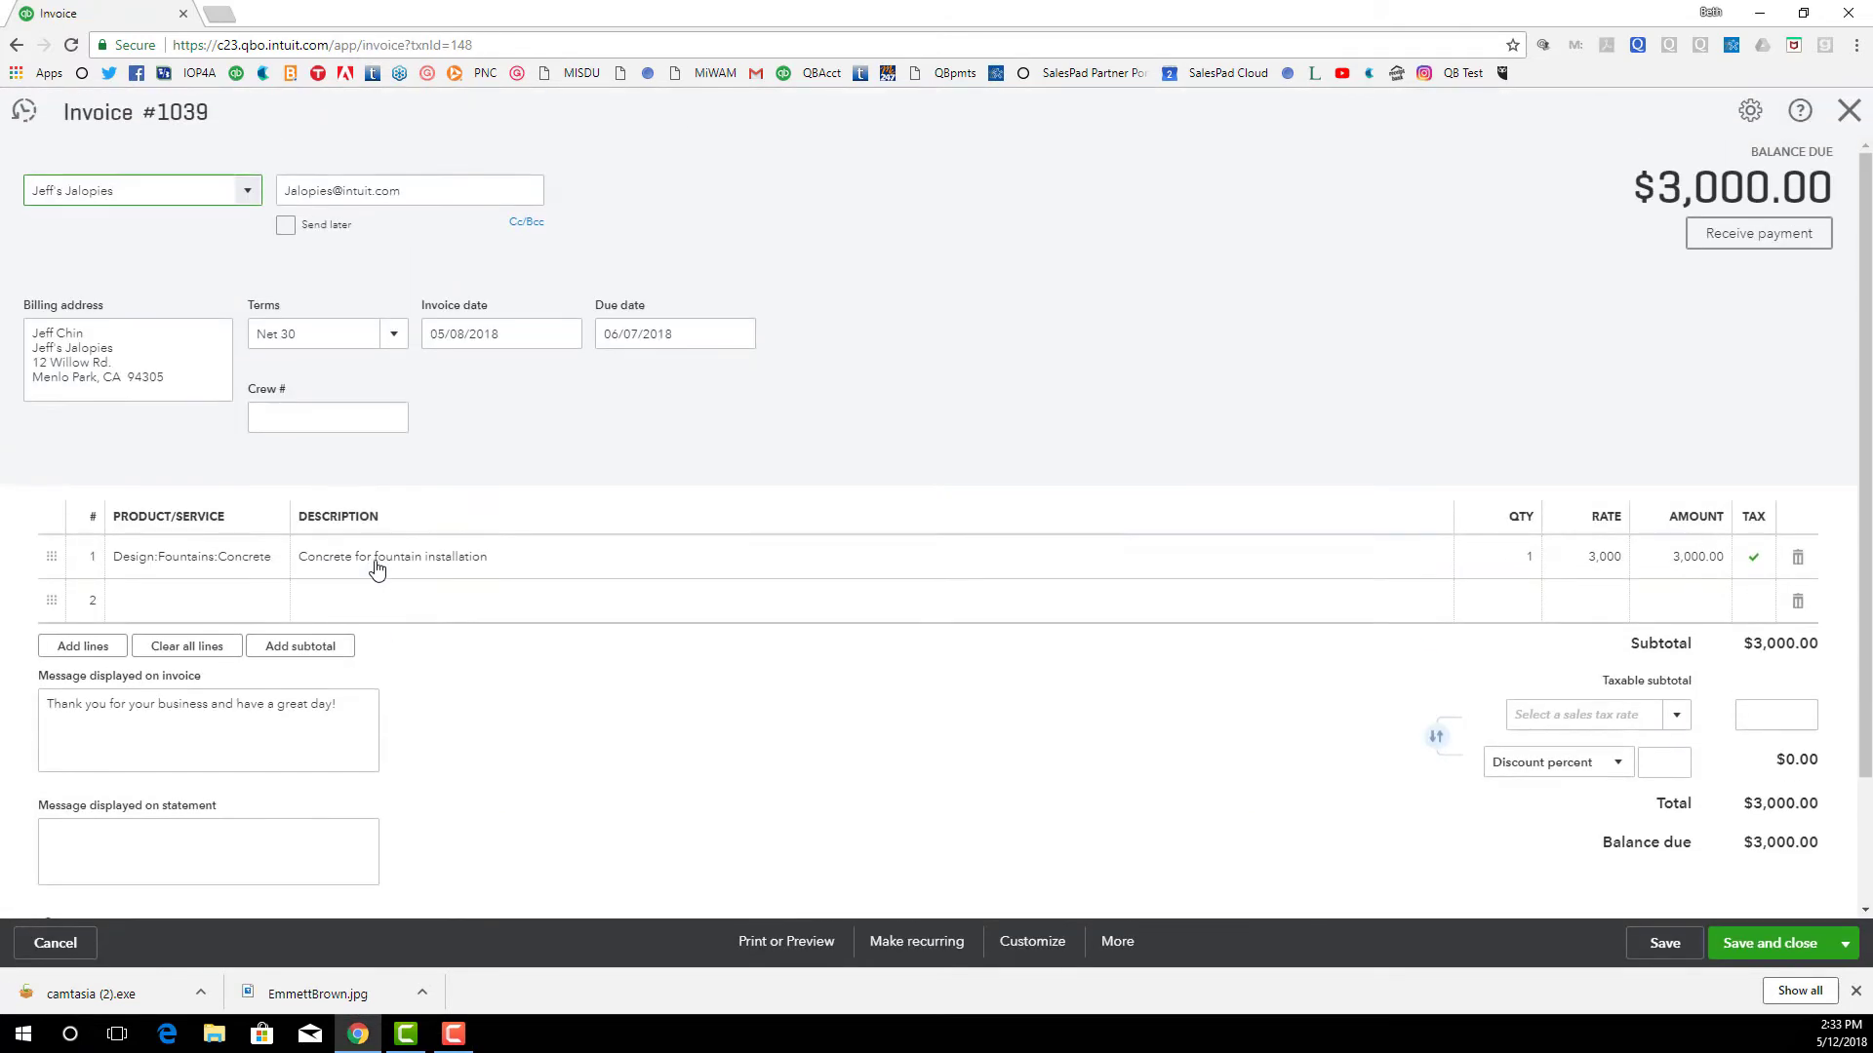
pyautogui.click(252, 606)
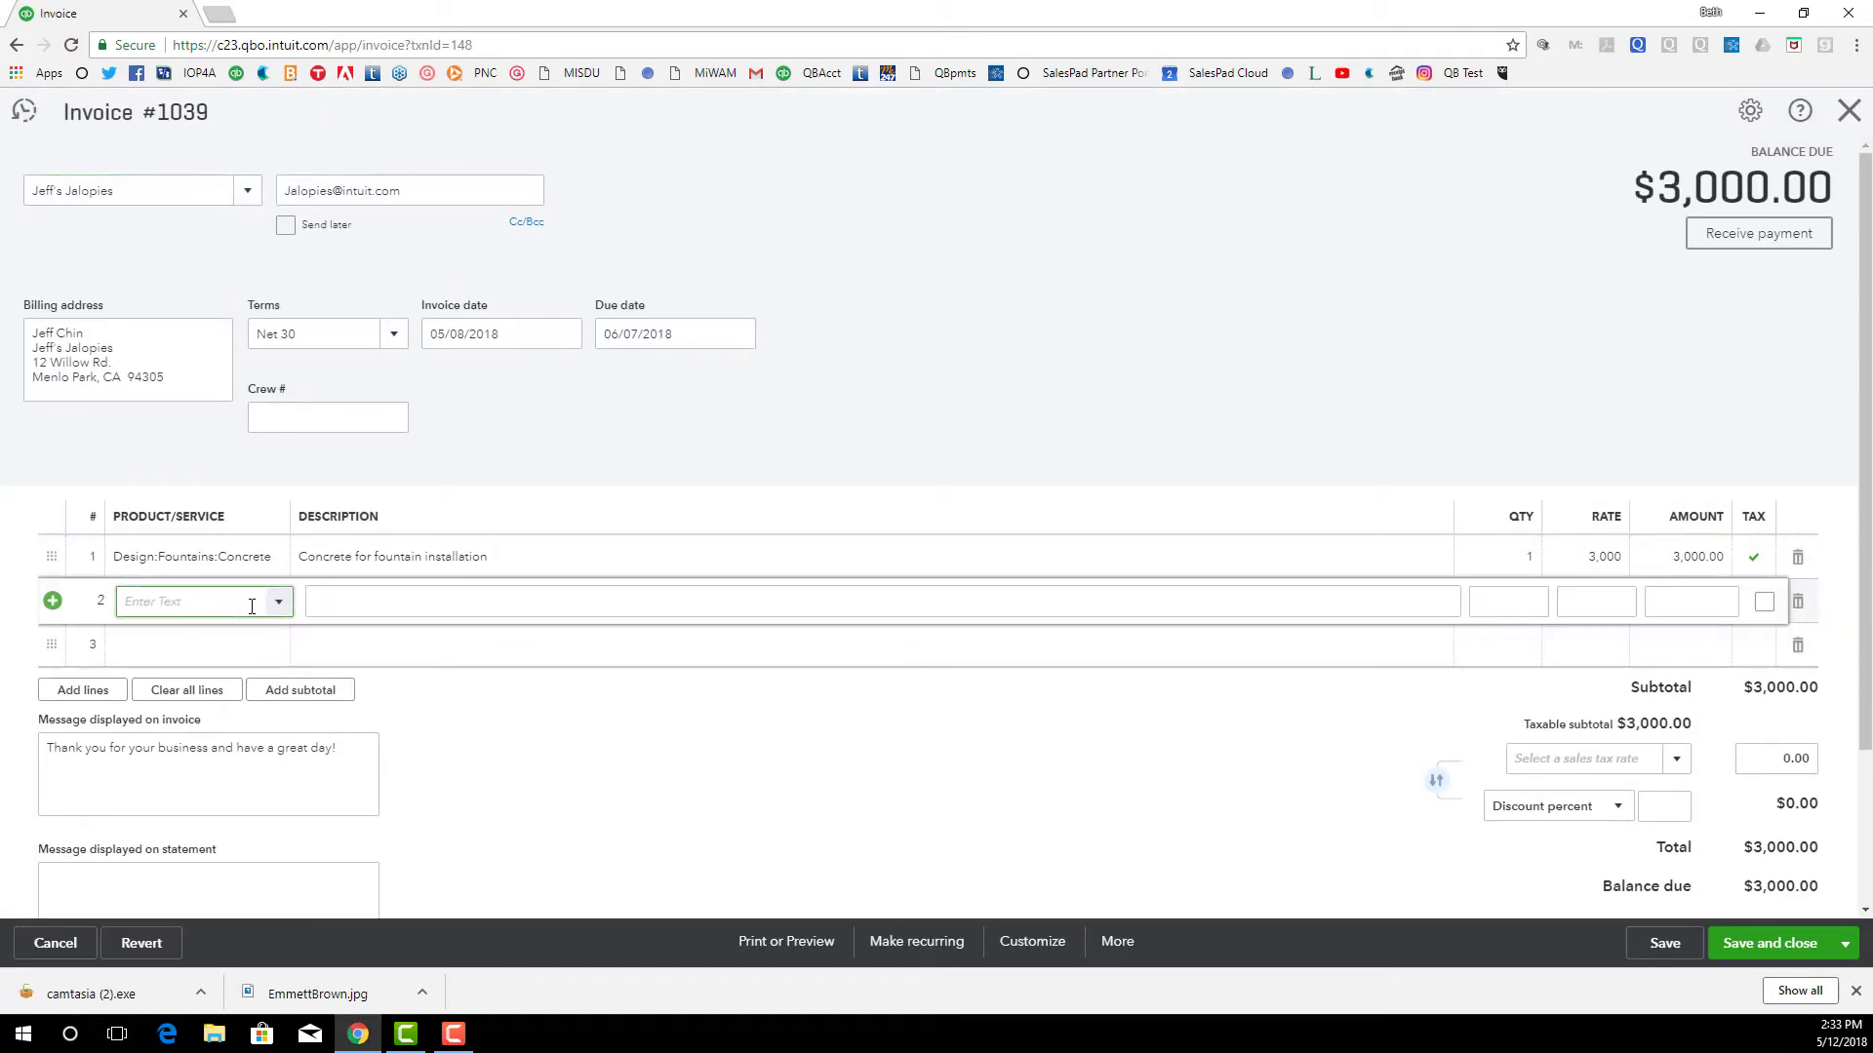
pyautogui.write('in')
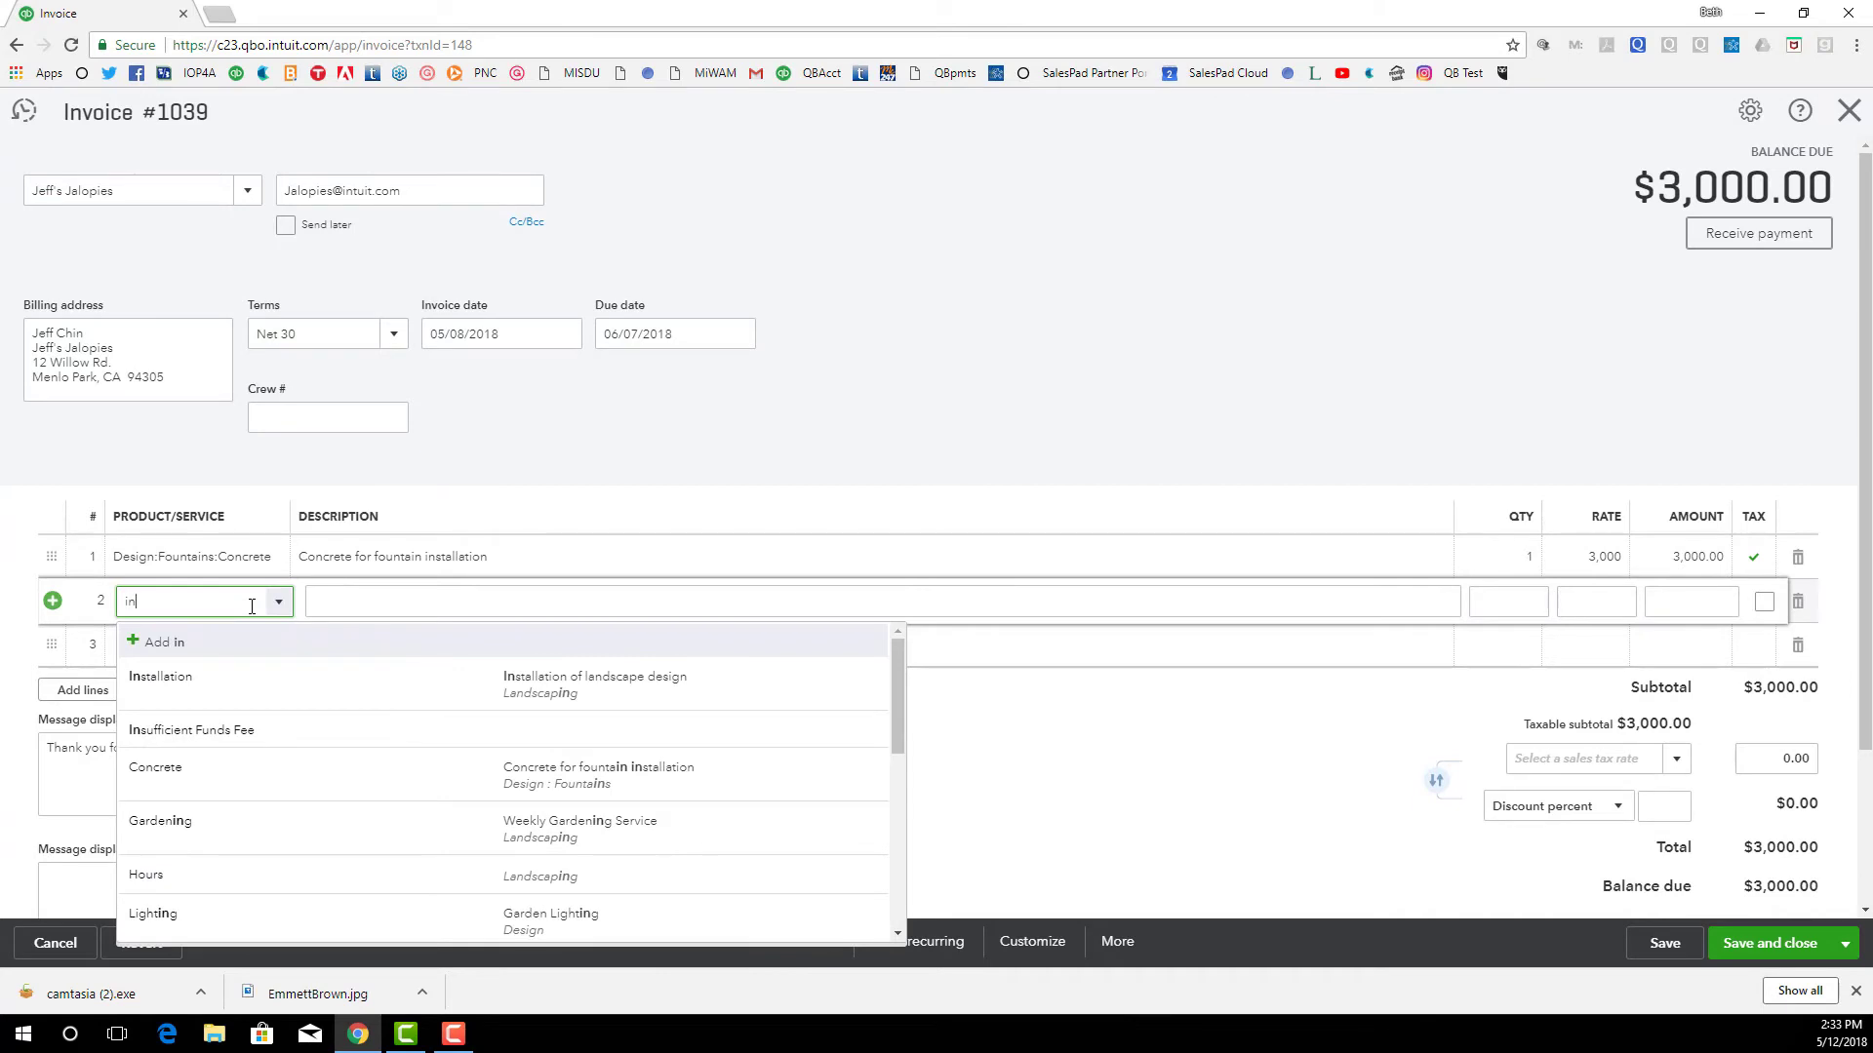
pyautogui.click(231, 732)
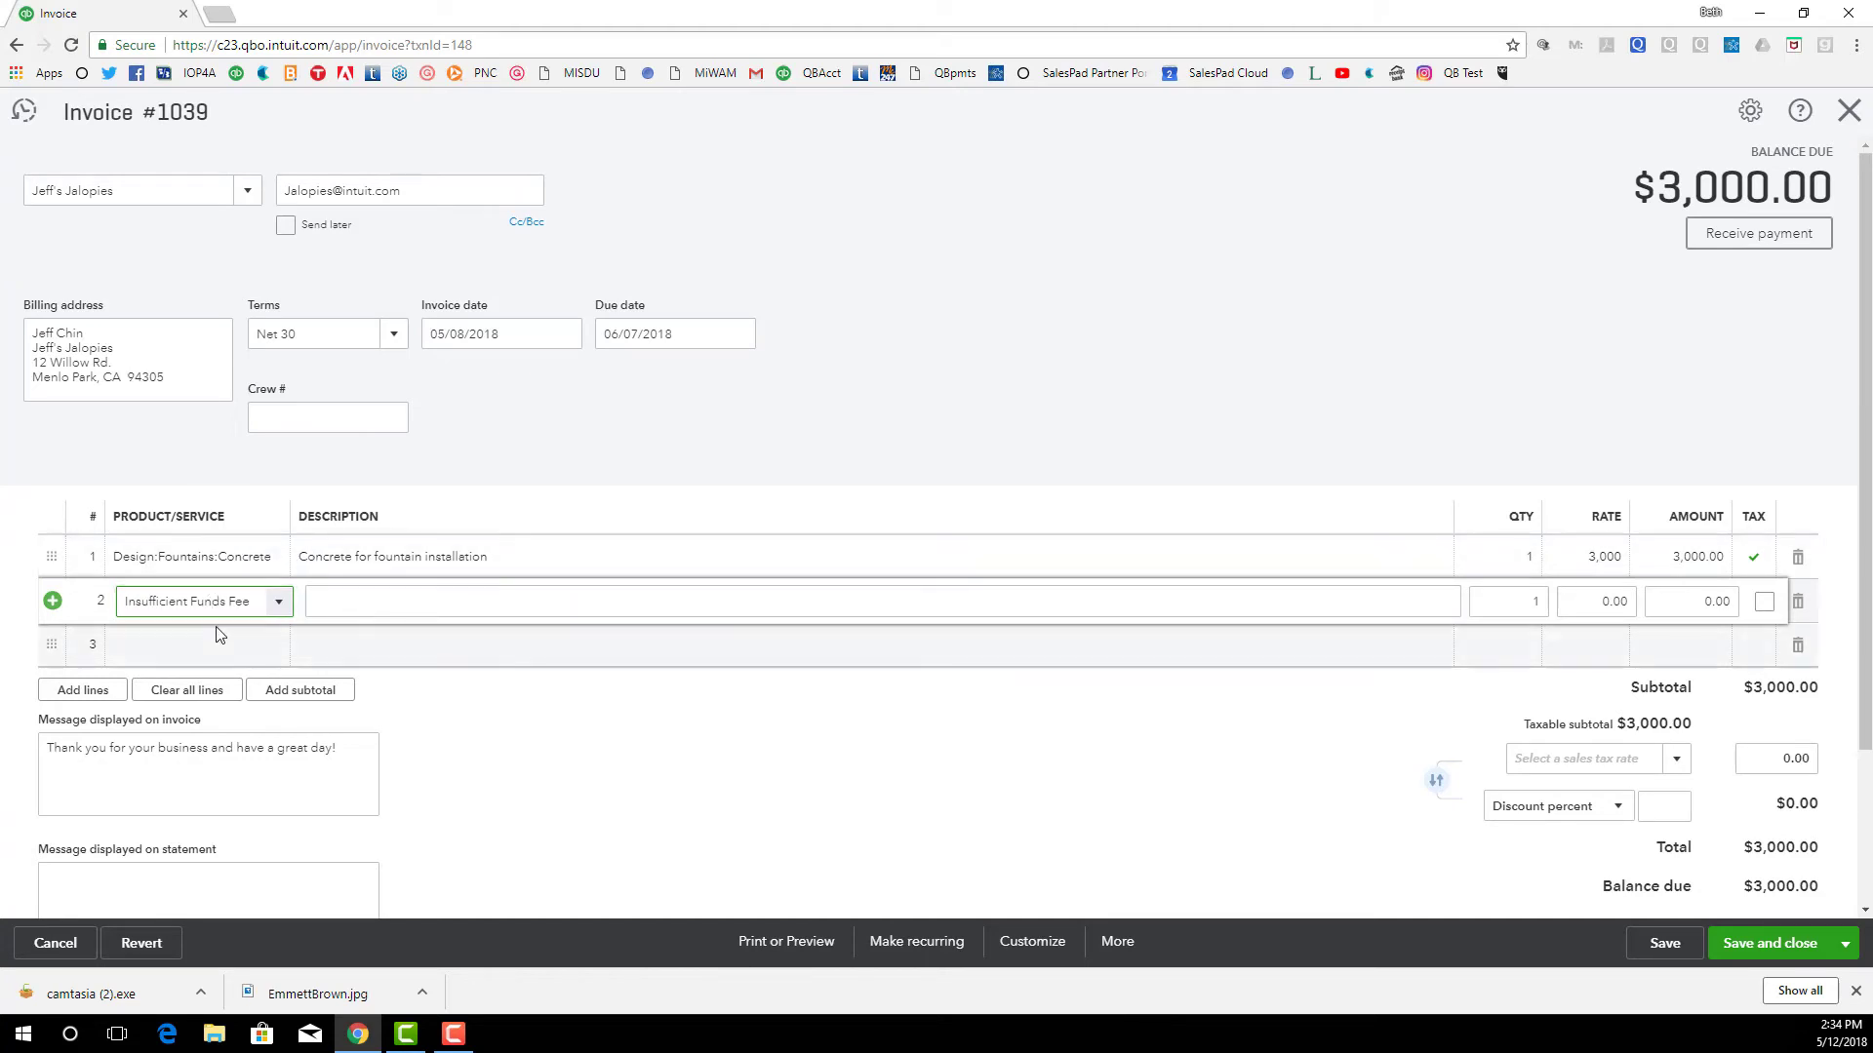
pyautogui.click(1626, 603)
pyautogui.doubleClick(1633, 603)
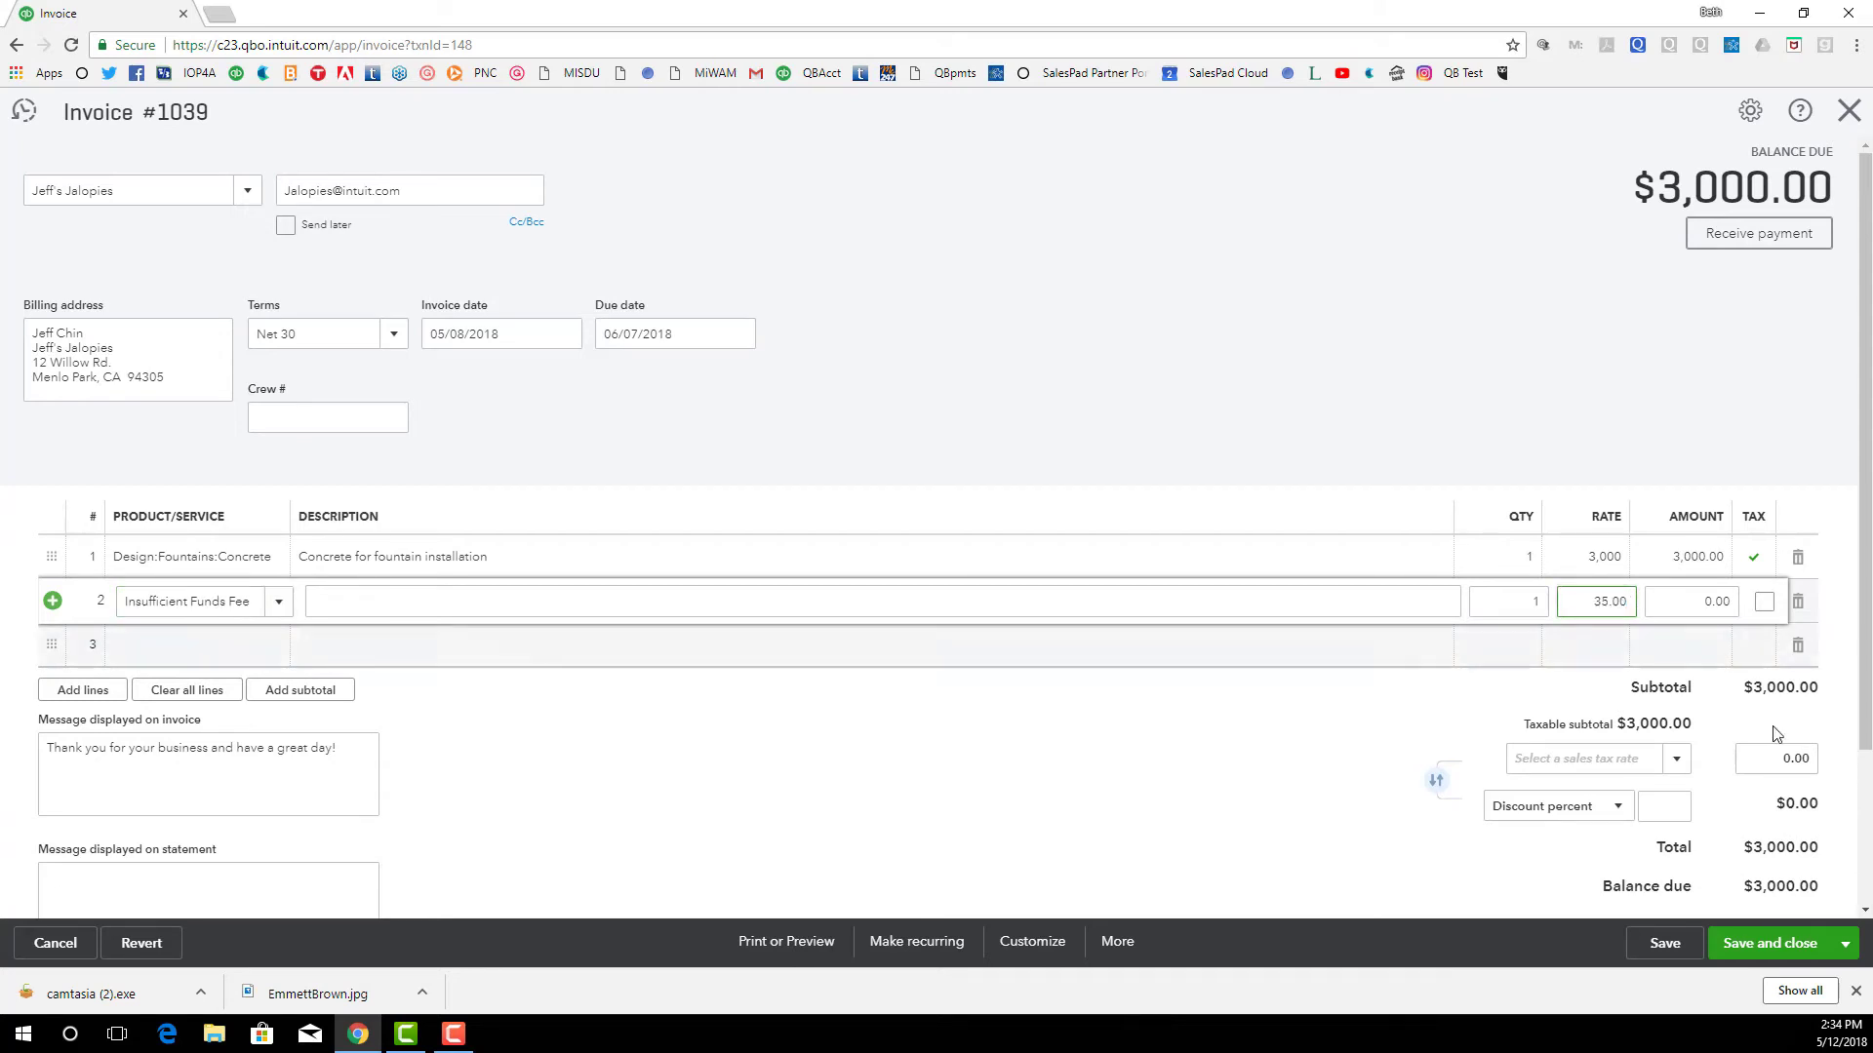
pyautogui.click(1805, 712)
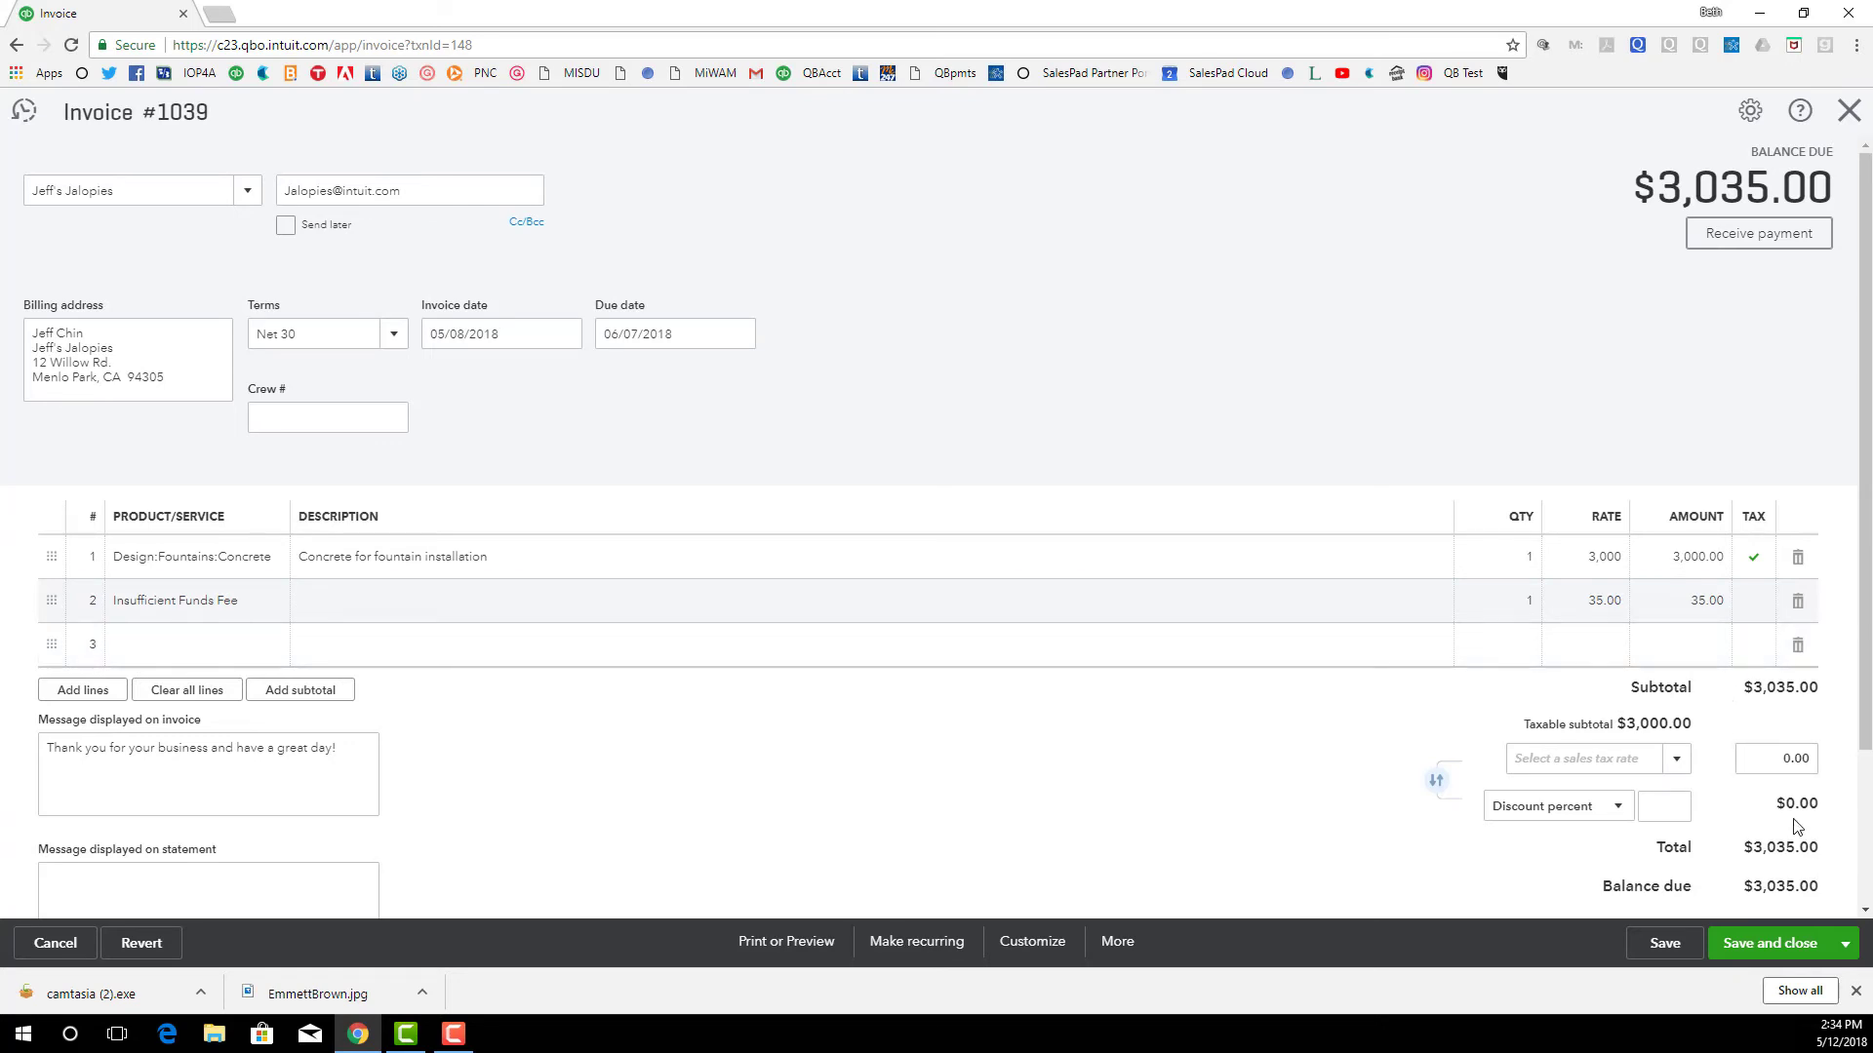
pyautogui.click(1766, 948)
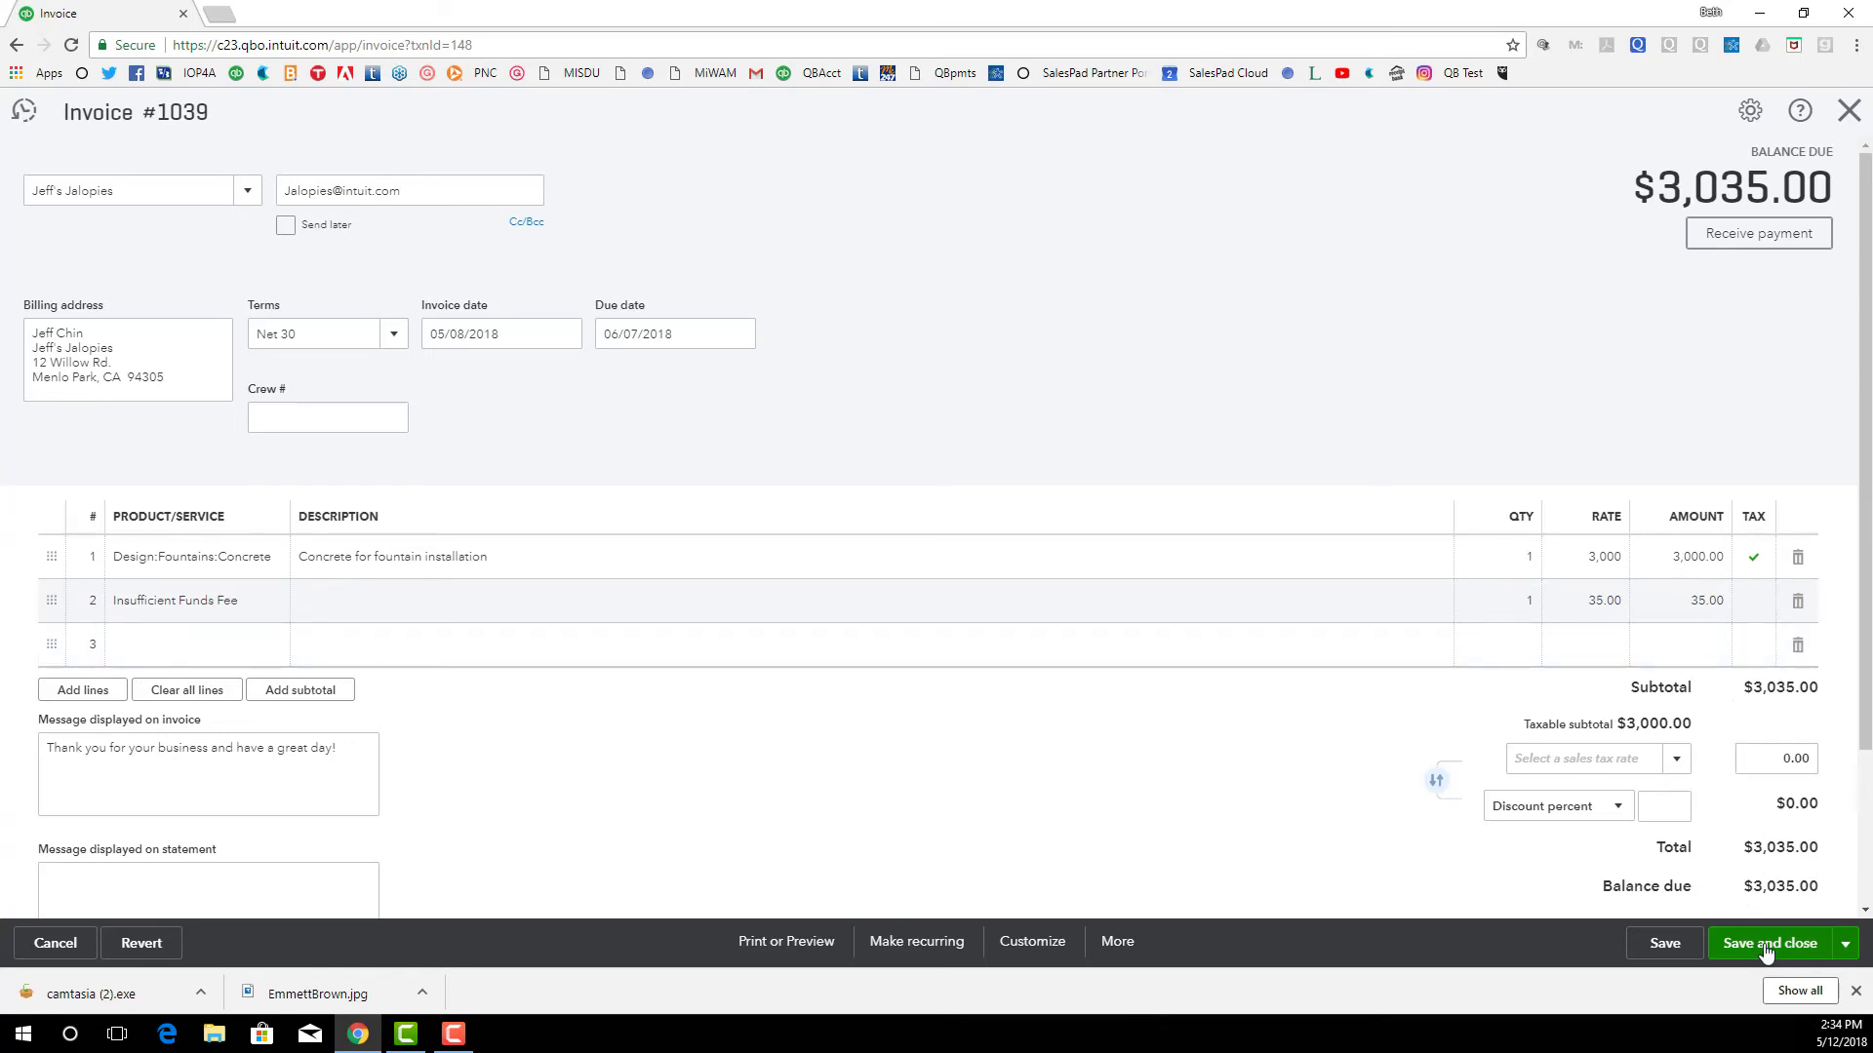